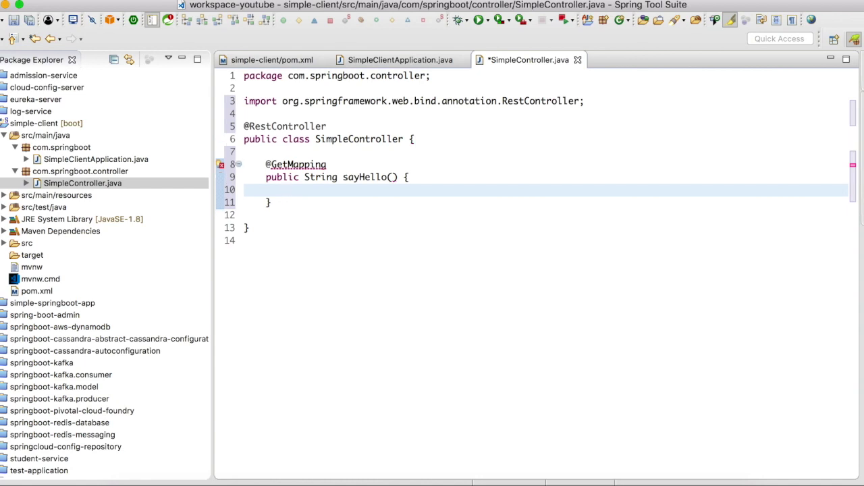
Make the sayHello method return the string "Welcome to Pivotal Cloud Foundry"
text("Welcome )
text(to Pi)
text(votal Cl)
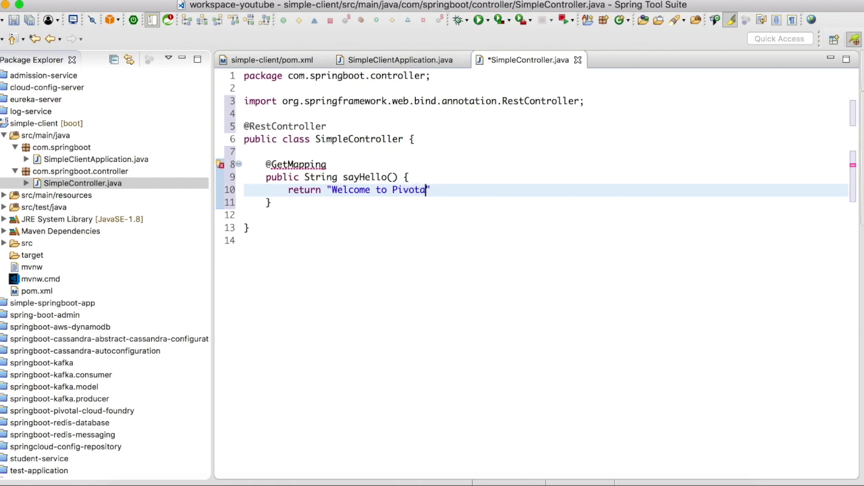
text(o)
key(BackSpace)
text(loyd)
key(BackSpace)
key(BackSpace)
text(yd)
key(BackSpace)
key(BackSpace)
text(ud Foundry")
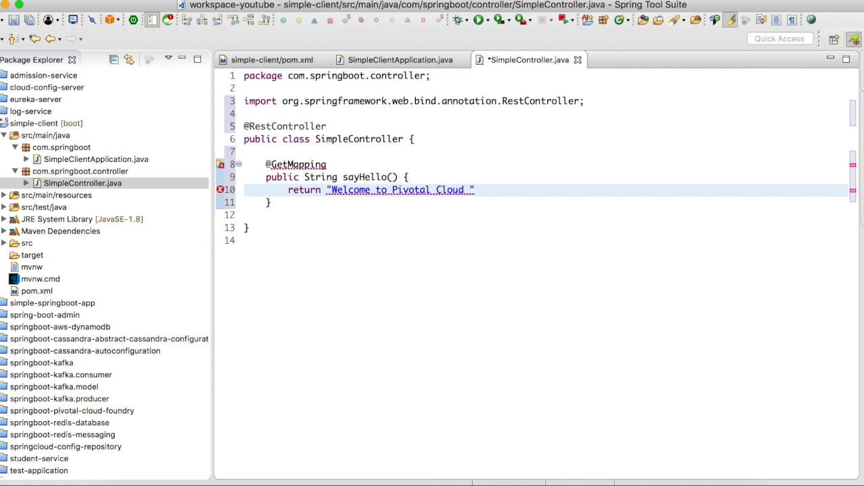
text(;)
Organize the imports in SimpleController, remove the blank line before the class's closing brace, and save the file
key(super+shift+o)
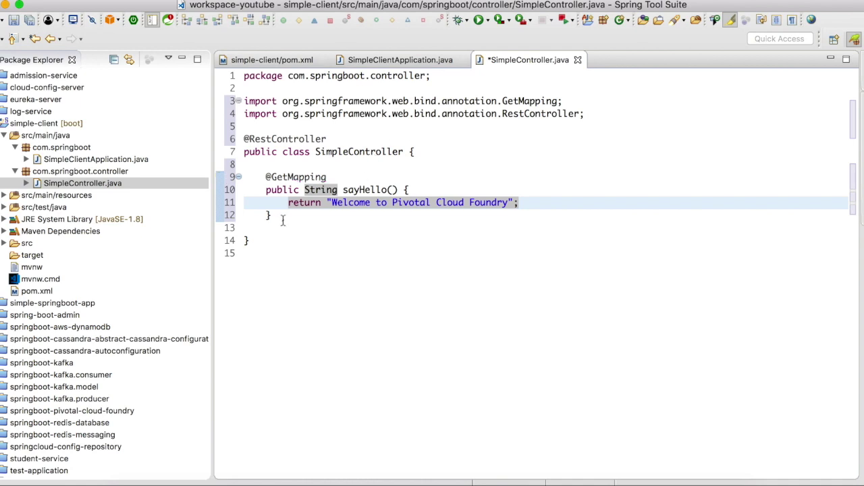
click(276, 228)
key(Delete)
key(super+s)
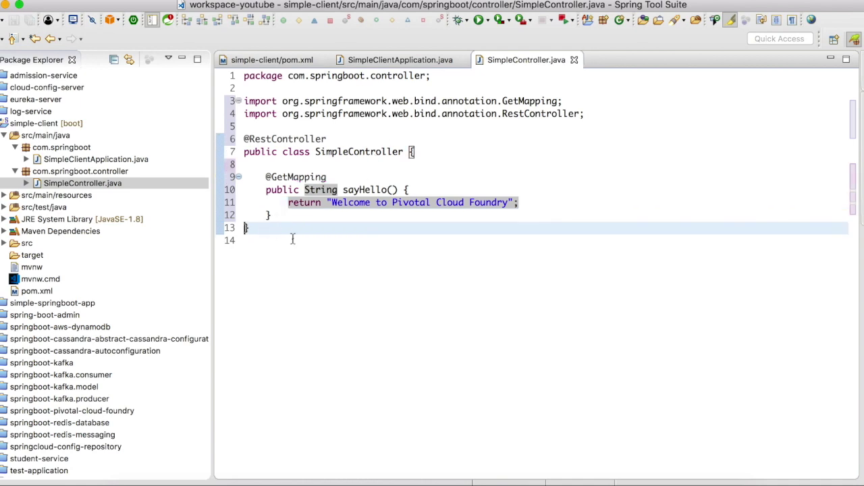
click(318, 259)
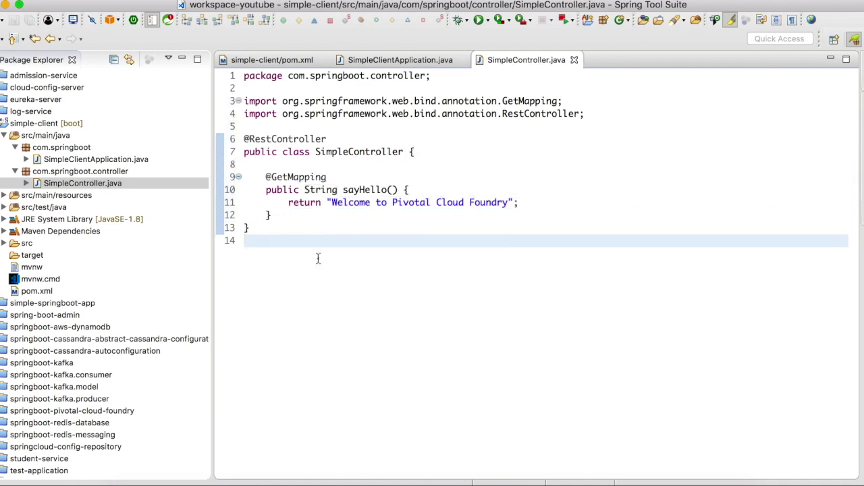
click(5, 196)
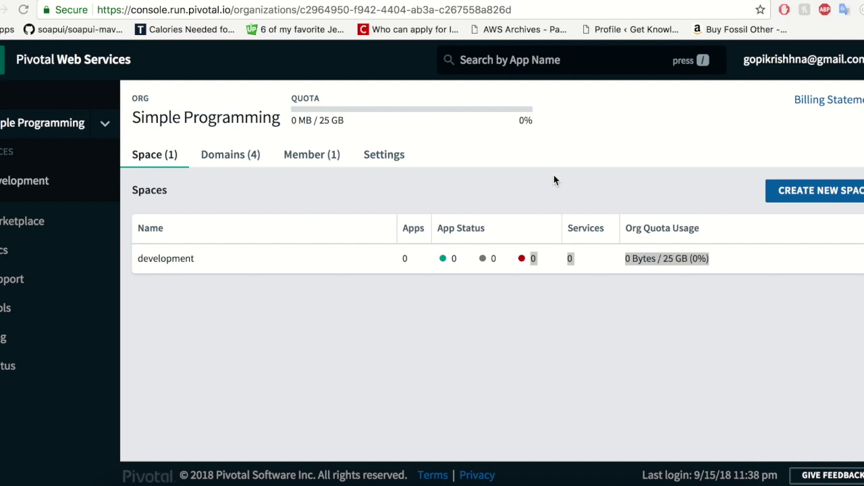
Switch to Pivotal Web Services, search the marketplace for "service re" and open the Service Registry service
click(39, 225)
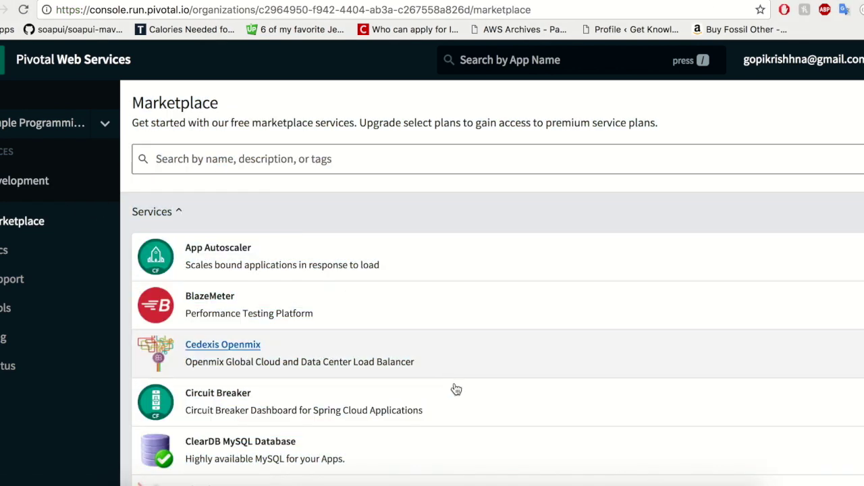
scroll(455, 389, down, 15)
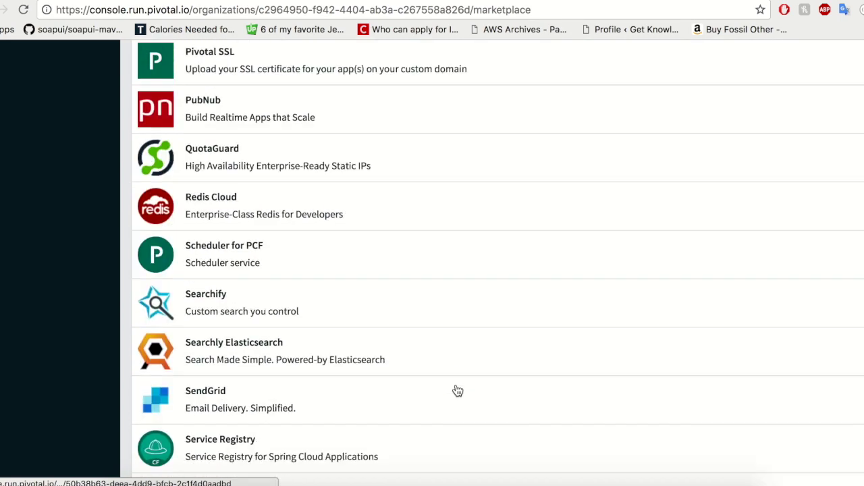
scroll(458, 391, up, 15)
text(/ser)
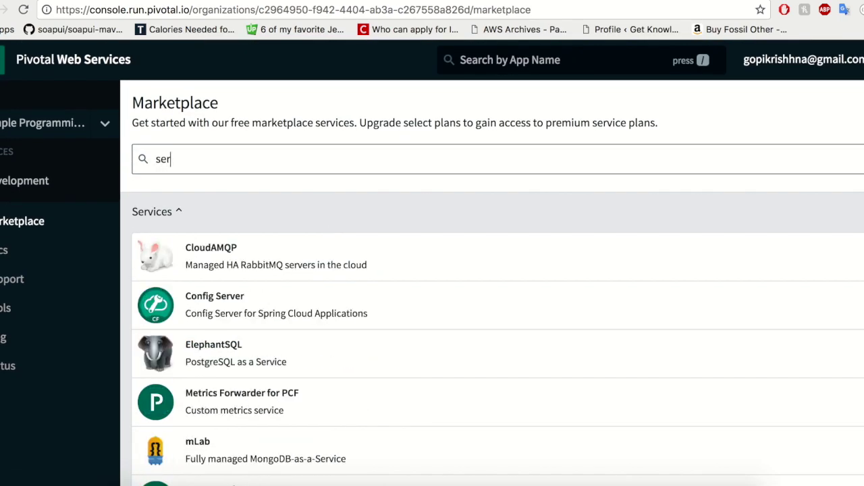
text(vice-)
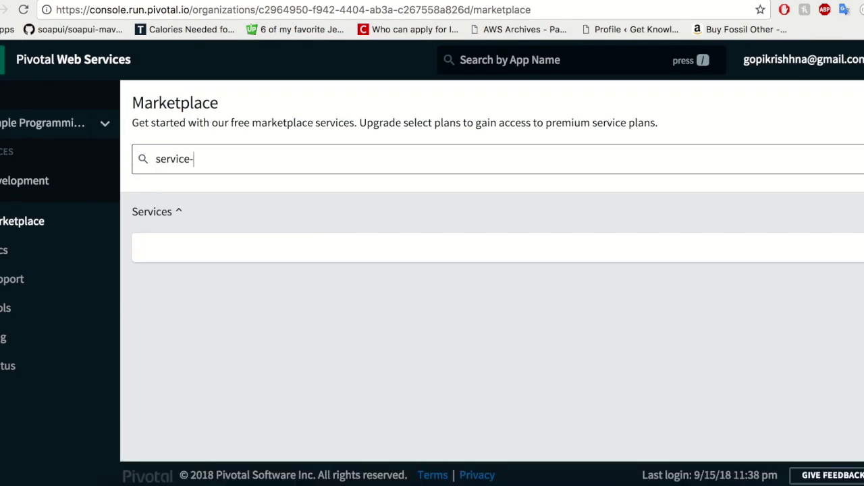
key(BackSpace)
text(re)
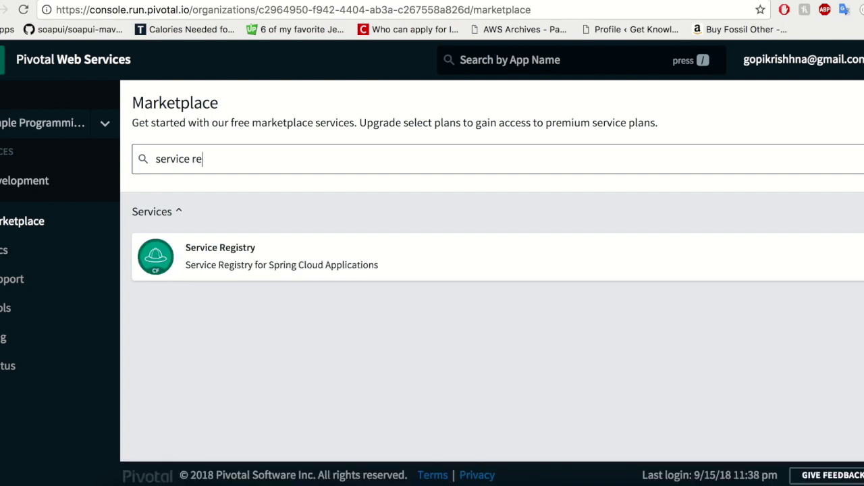
click(228, 252)
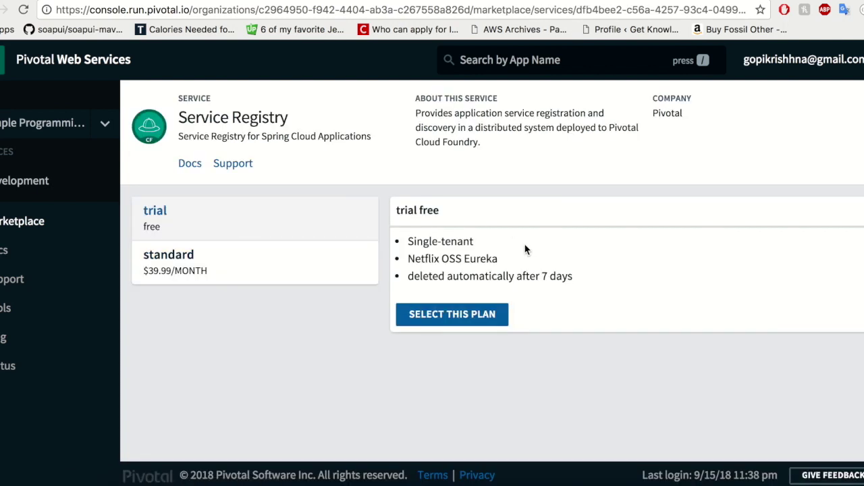
Select the free trial plan of Service Registry and name the instance service-registry
click(185, 217)
click(455, 311)
scroll(455, 313, down, 2)
click(443, 214)
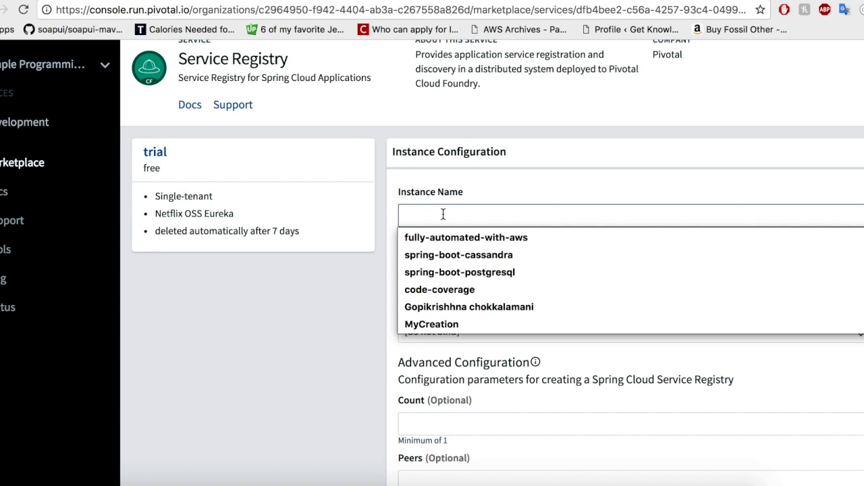
text(service ref)
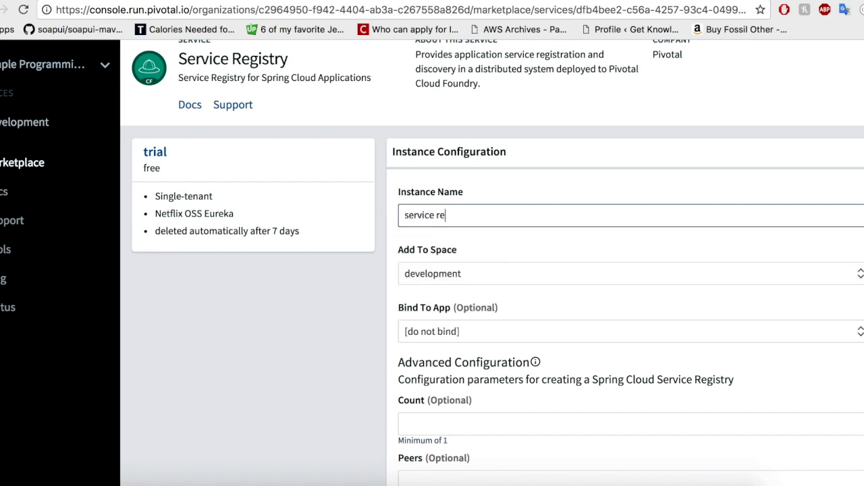
key(BackSpace)
key(BackSpace)
key(BackSpace)
key(BackSpace)
text(-)
text(regs)
text(istry)
click(353, 313)
scroll(353, 312, down, 2)
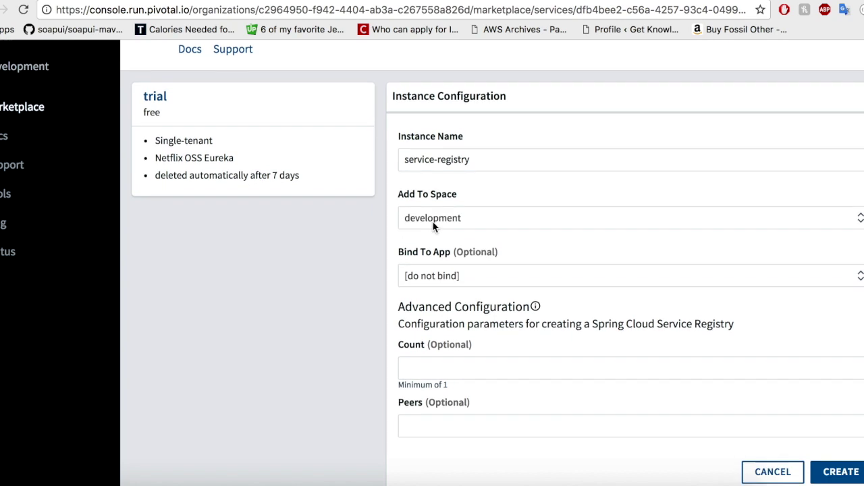
Create the service instance in the development space with Bind To App kept at [do not bind]
click(436, 277)
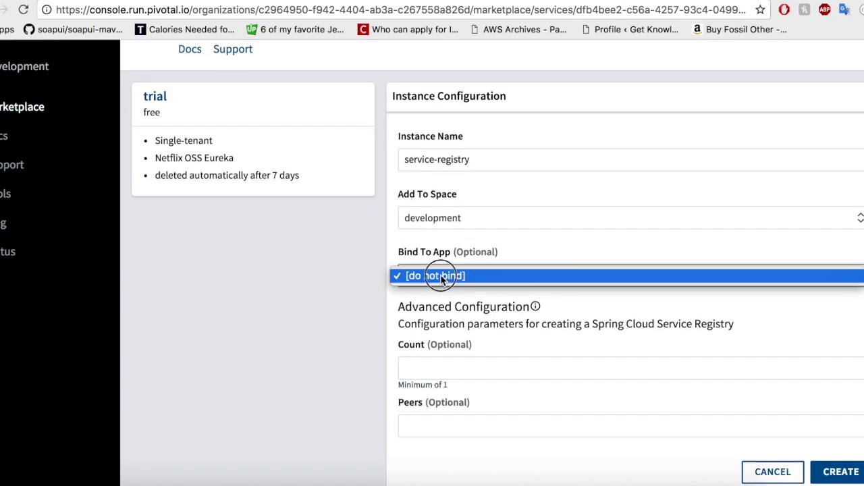
click(388, 320)
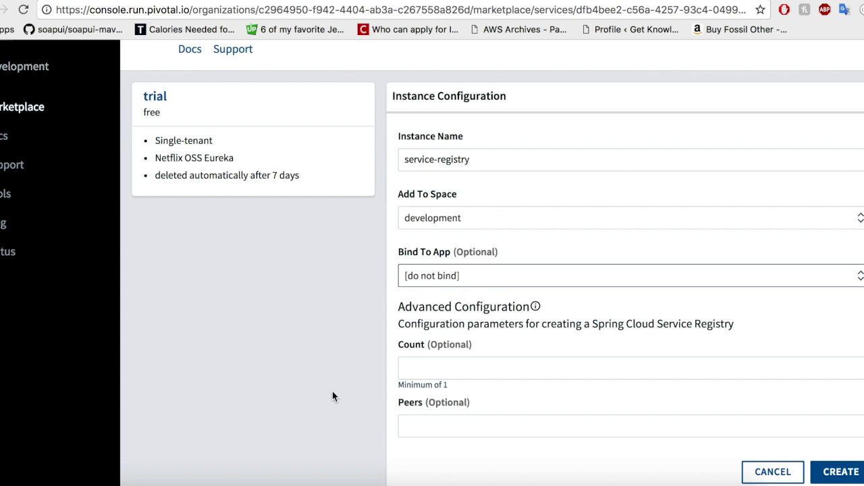
scroll(332, 392, down, 2)
scroll(650, 271, up, 5)
scroll(650, 271, down, 5)
click(852, 417)
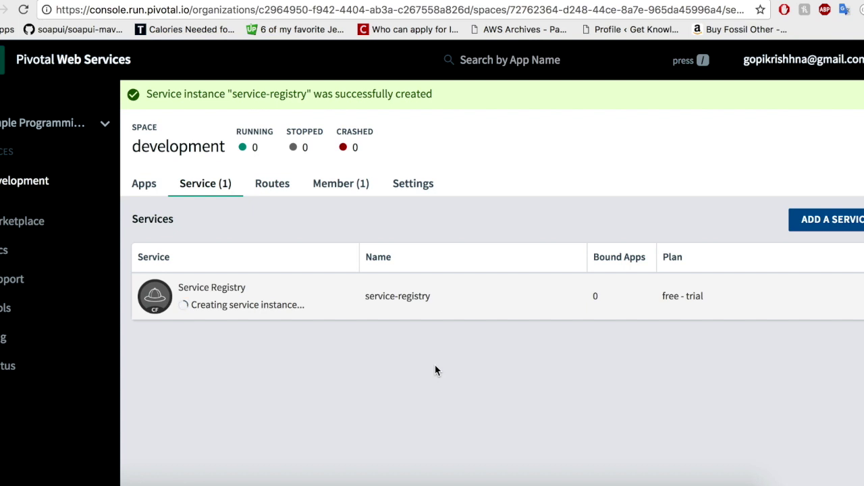
Switch to Spring Tool Suite and create a file named manifest.yml in the simple-client project
click(337, 481)
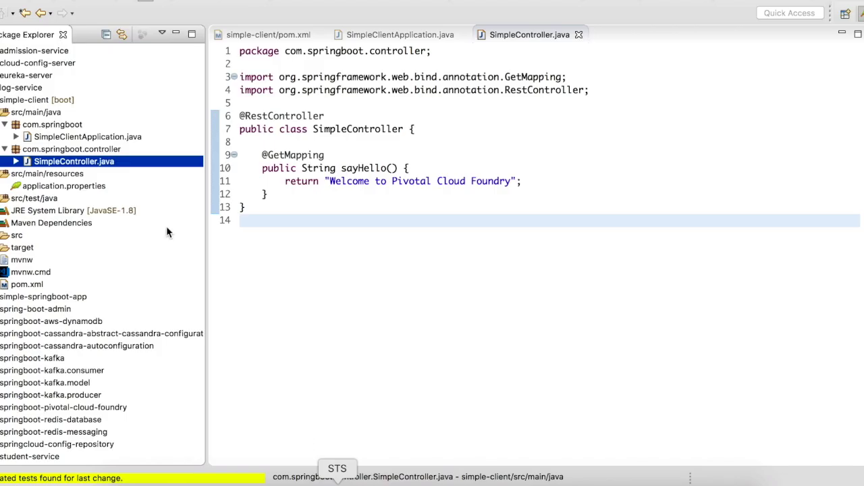
click(56, 102)
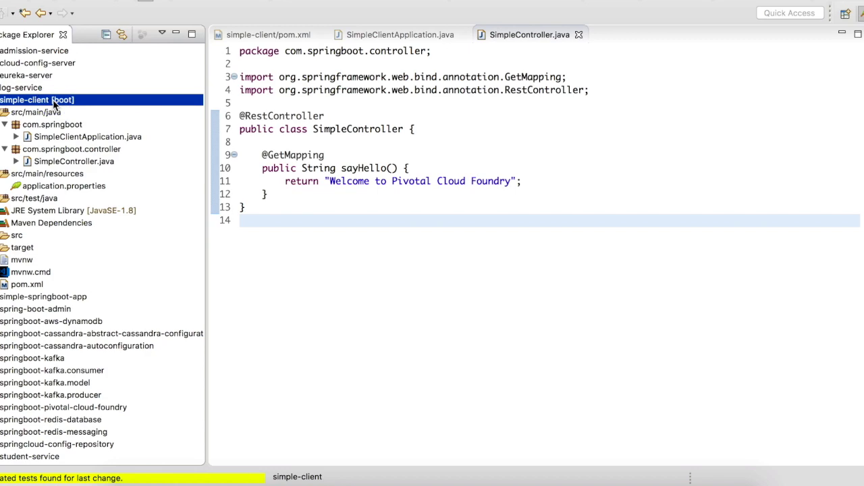
right_click(55, 101)
mouse_move(182, 3)
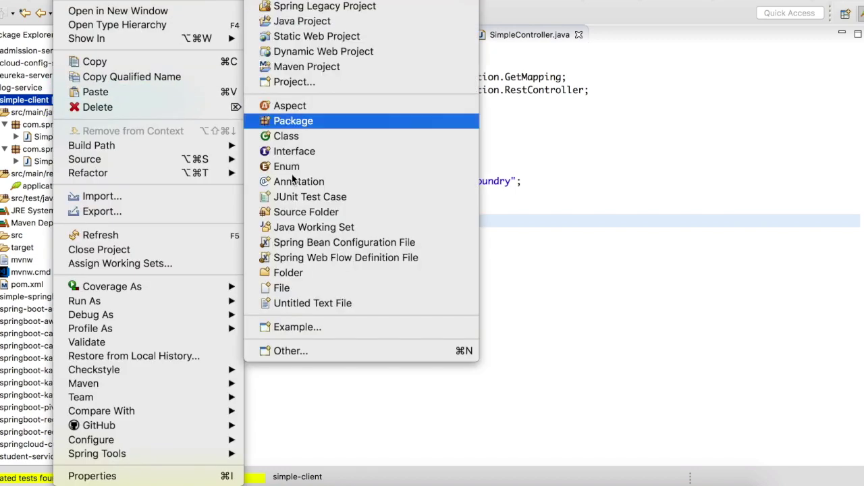
click(285, 285)
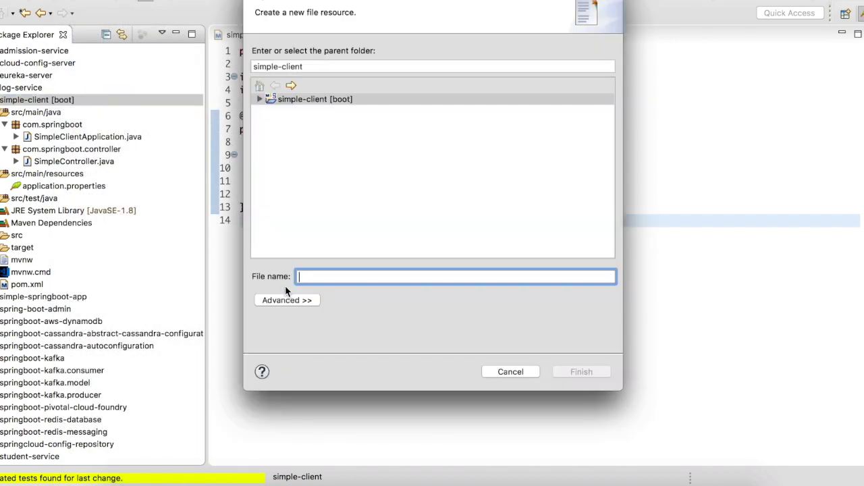
text(manifest)
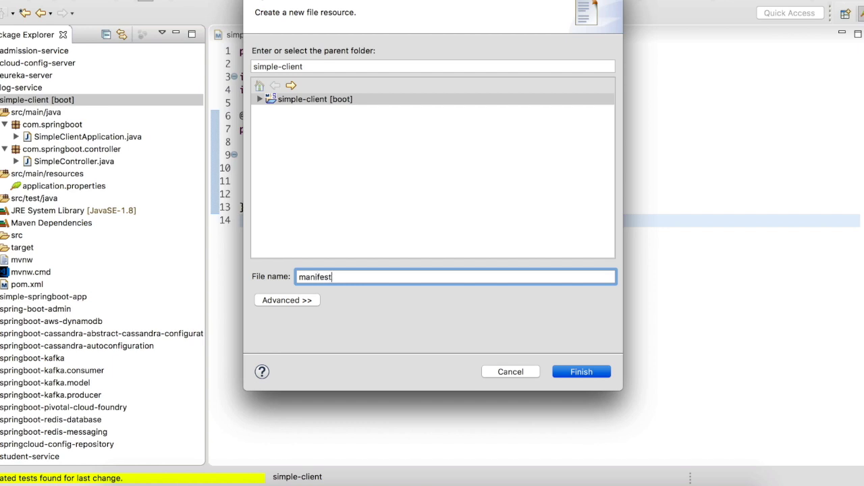
text(.yml)
key(Return)
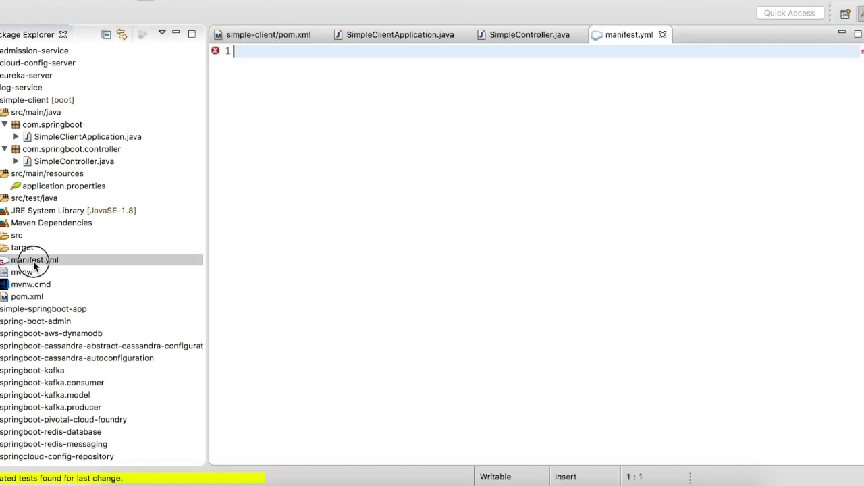
Add an applications section to manifest.yml with an application named simple-client
click(33, 261)
click(306, 118)
text(application)
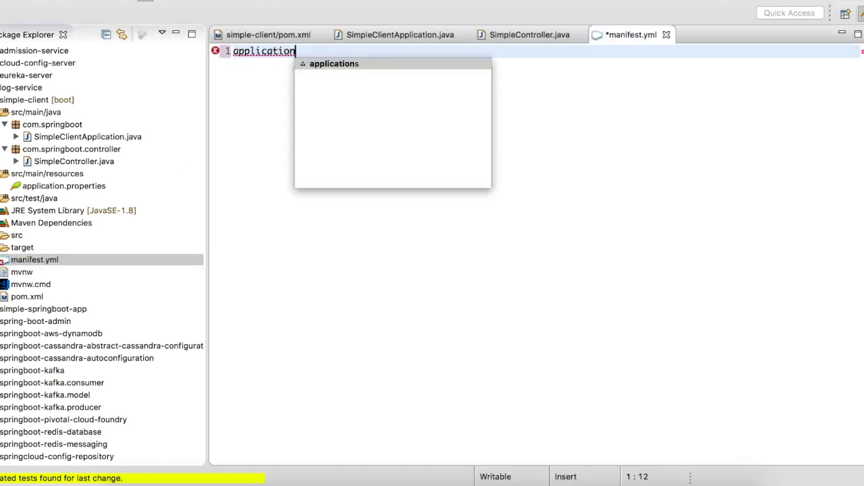
key(Return)
text(simple-client)
key(Return)
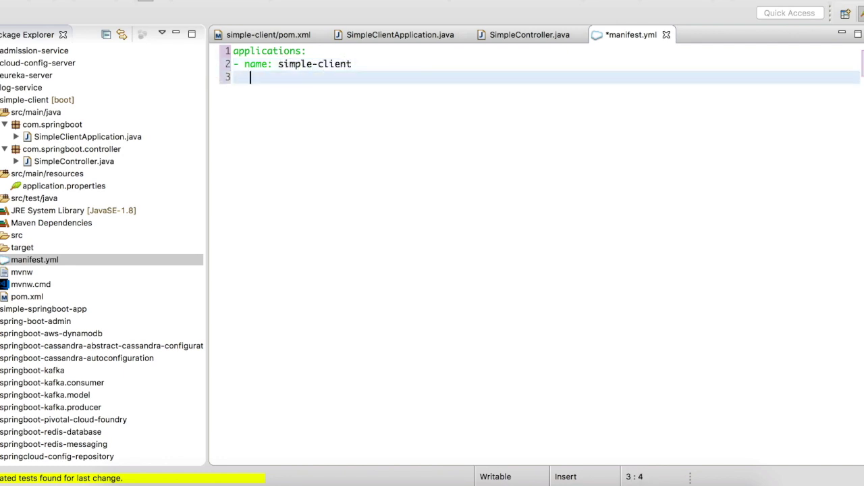
Add an instances attribute with the value 7 under the simple-client application
key(BackSpace)
key(ctrl+space)
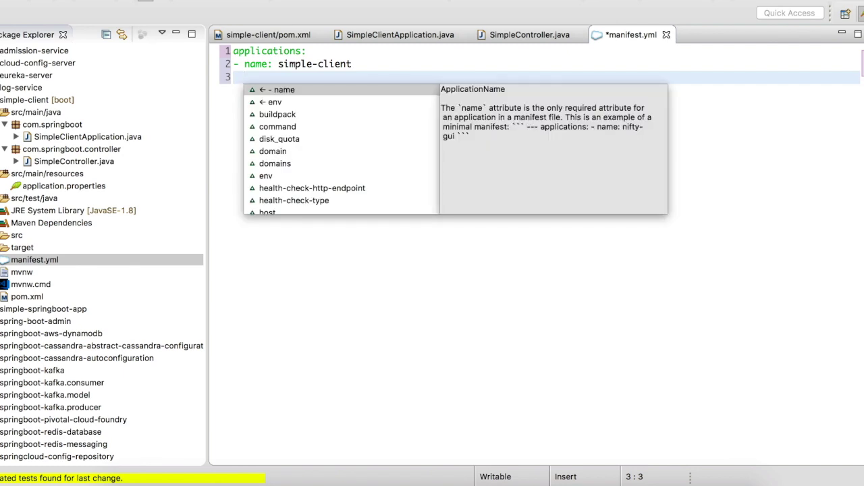
text(in)
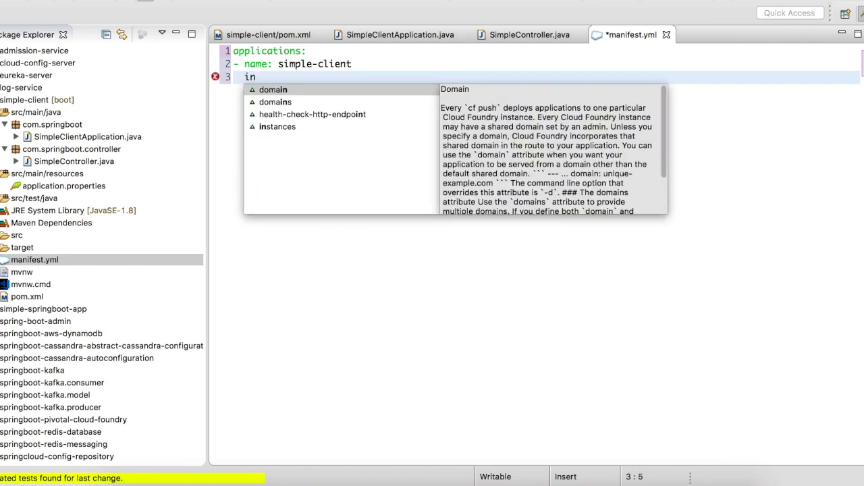
key(Down)
key(Down)
key(Down)
key(Return)
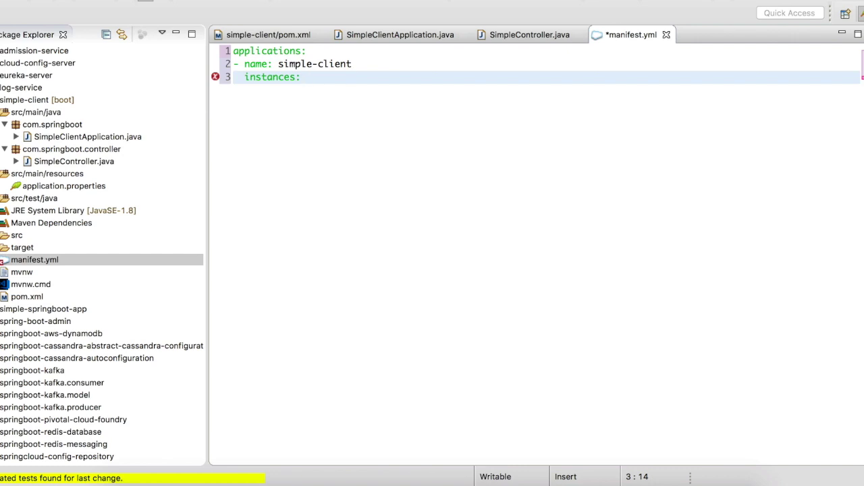
text(7)
key(Return)
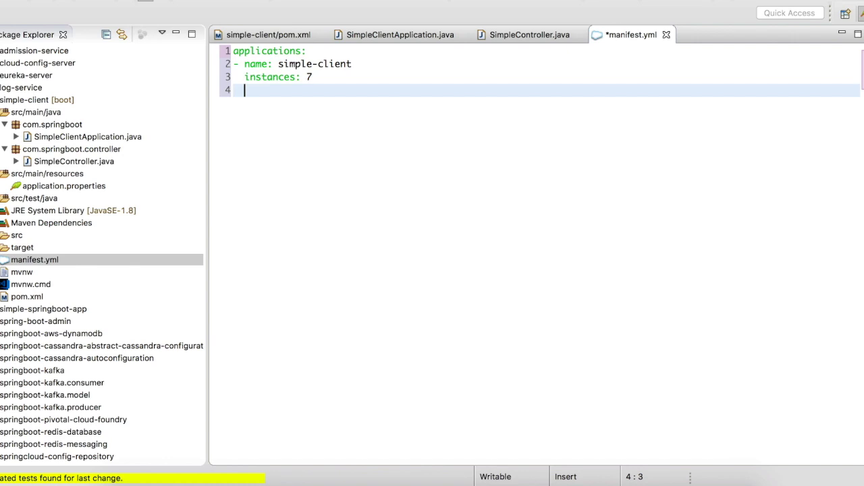
Add a memory attribute of 1G to the simple-client application in the manifest
key(ctrl+space)
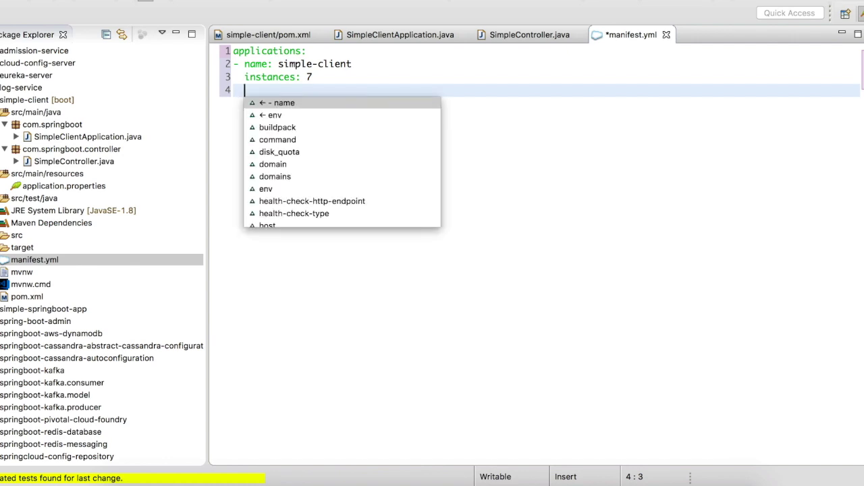
text(me)
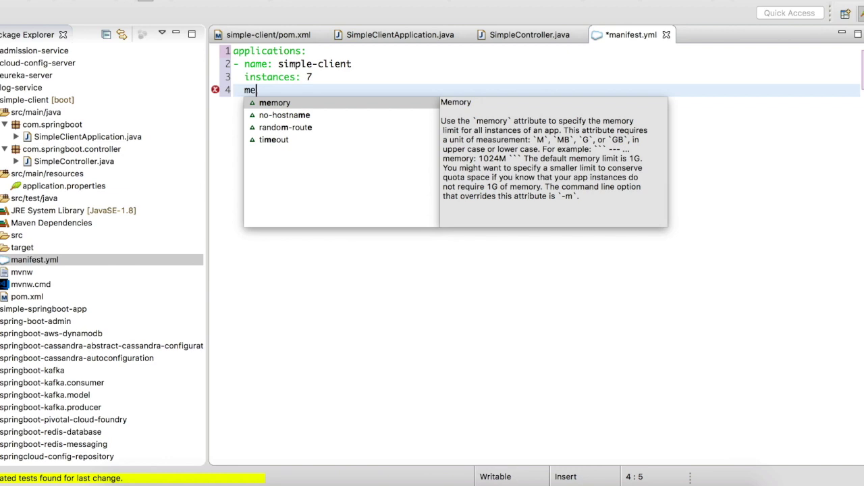
key(Return)
text(1G)
key(Return)
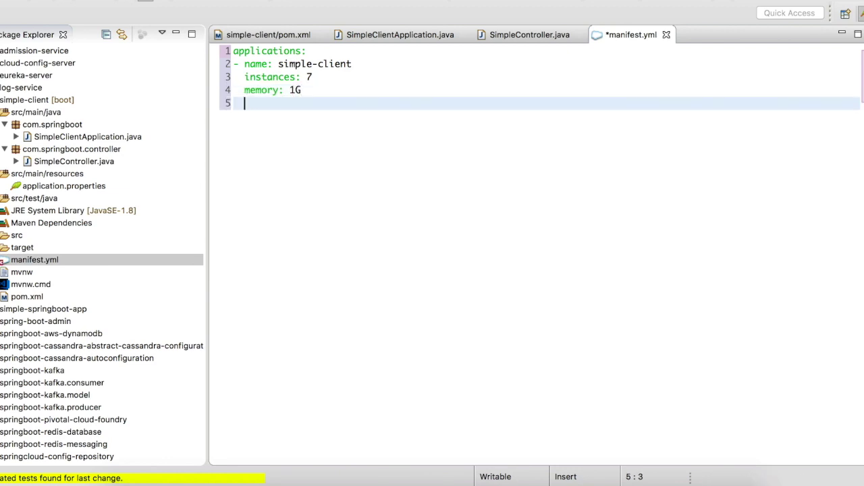
Add a path attribute with the value target/ to the simple-client application in manifest.yml and save the file
key(ctrl+space)
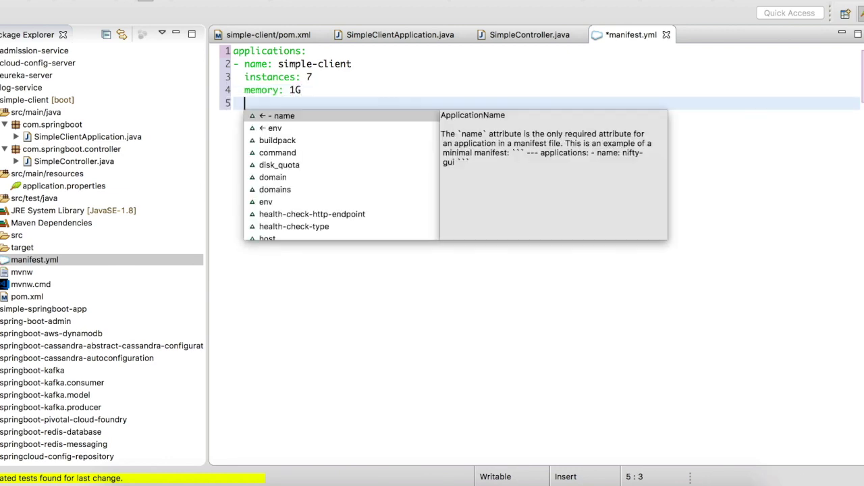
text(path)
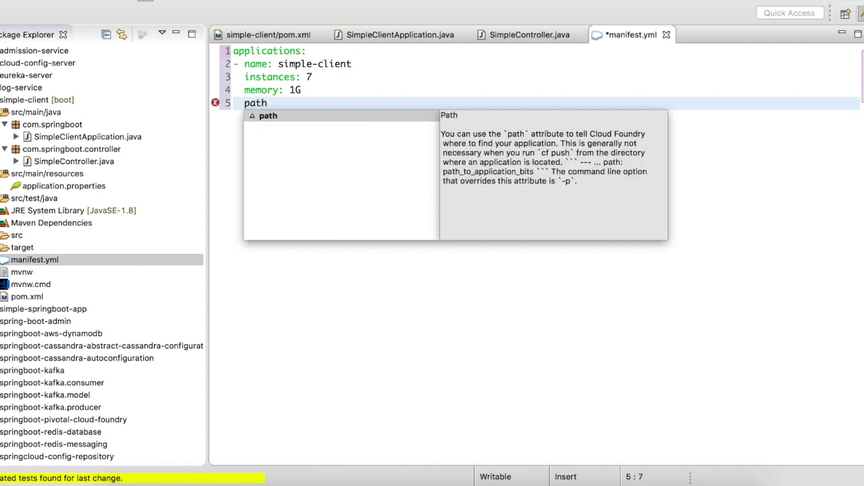
key(Return)
text(target/)
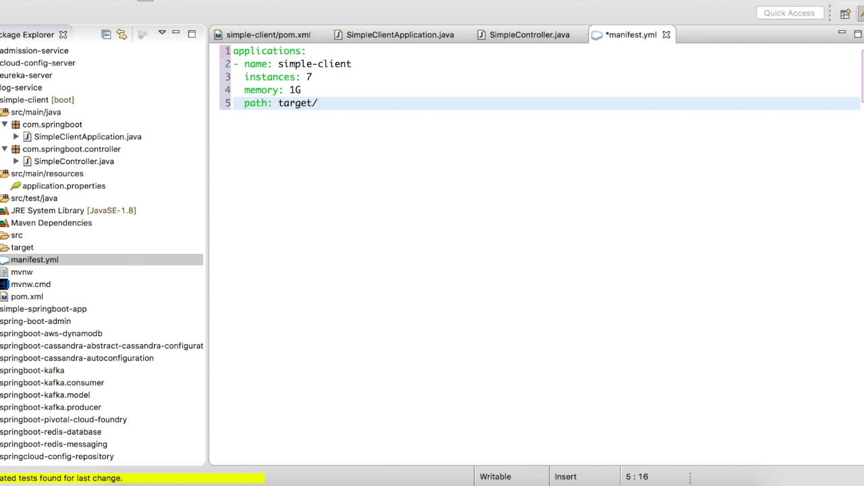
key(super+s)
Run a Maven build of the simple-client project with the goal package and enlarge the console output area
click(62, 102)
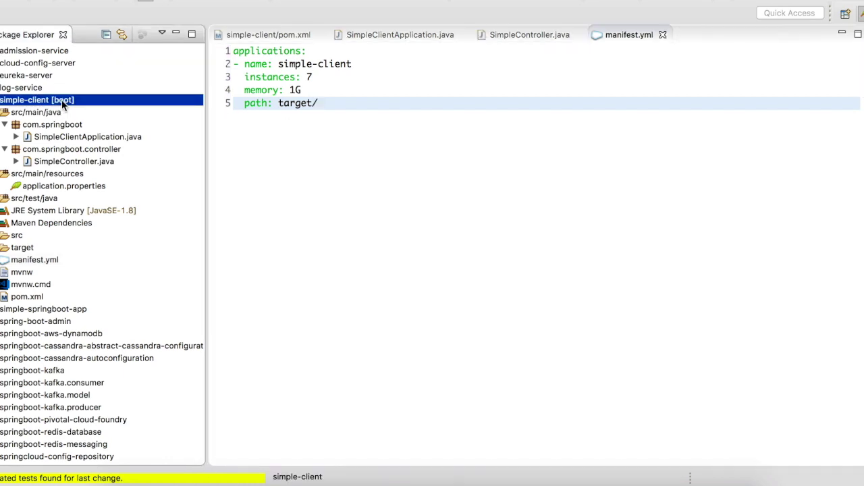
right_click(62, 104)
mouse_move(165, 300)
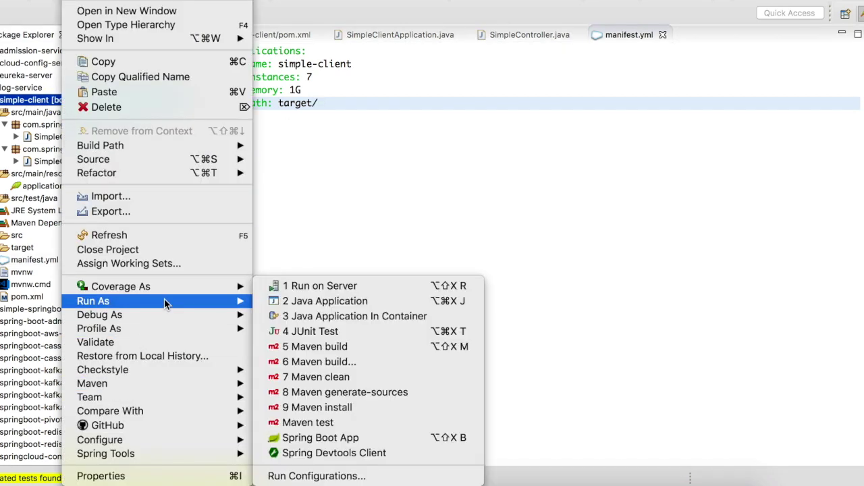
click(295, 347)
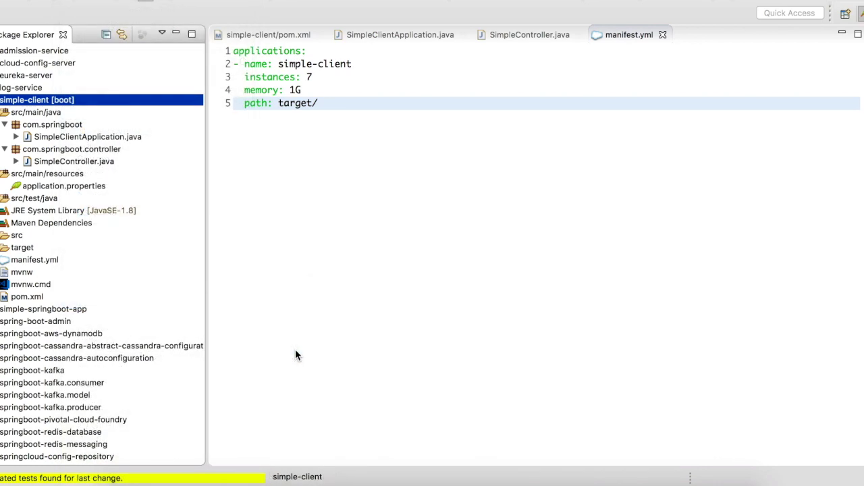
text(package)
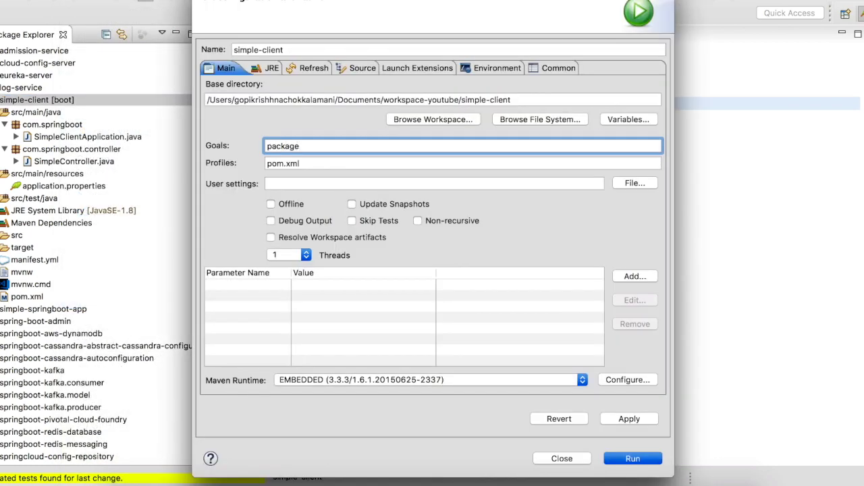
key(Return)
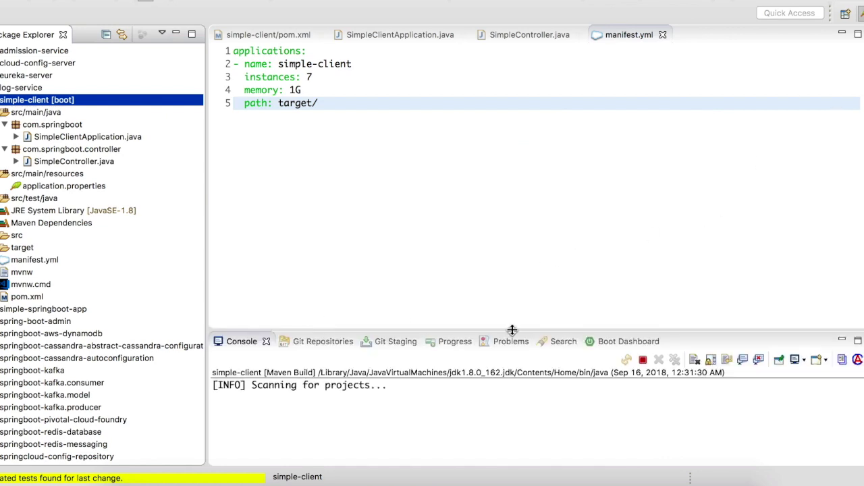
drag(511, 332, 511, 264)
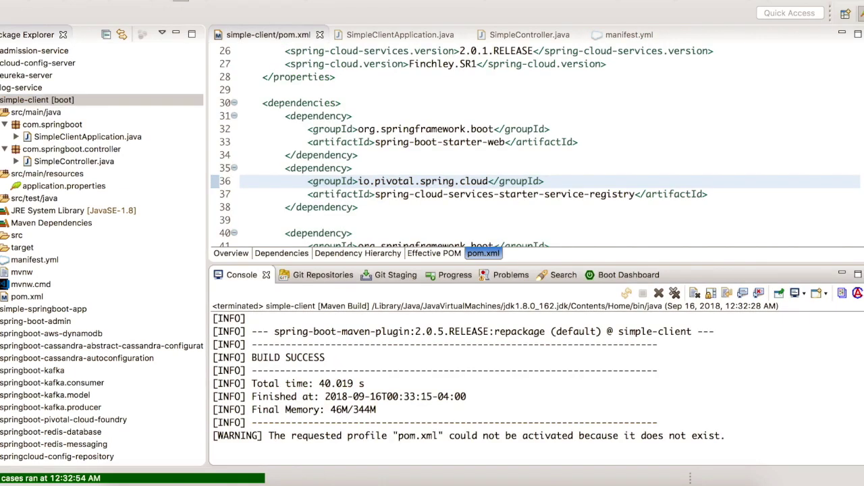
Refresh the simple-client project and expand its target folder to show the build output
click(18, 100)
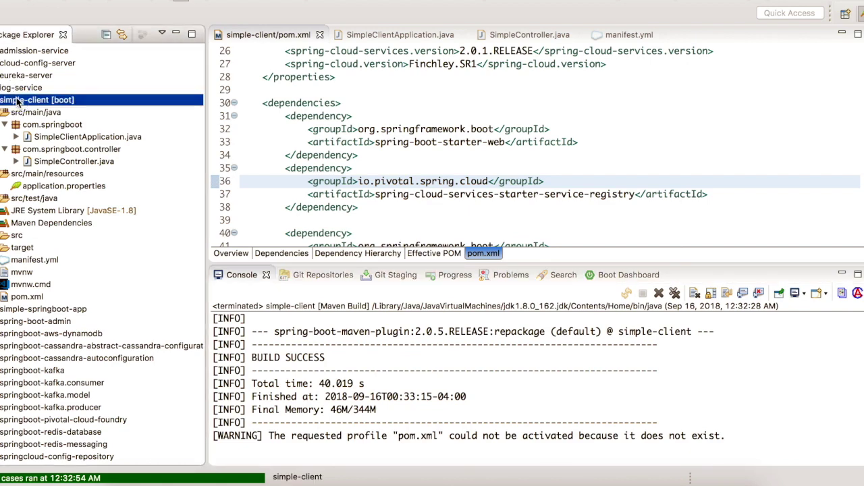
right_click(18, 100)
click(74, 236)
click(1, 247)
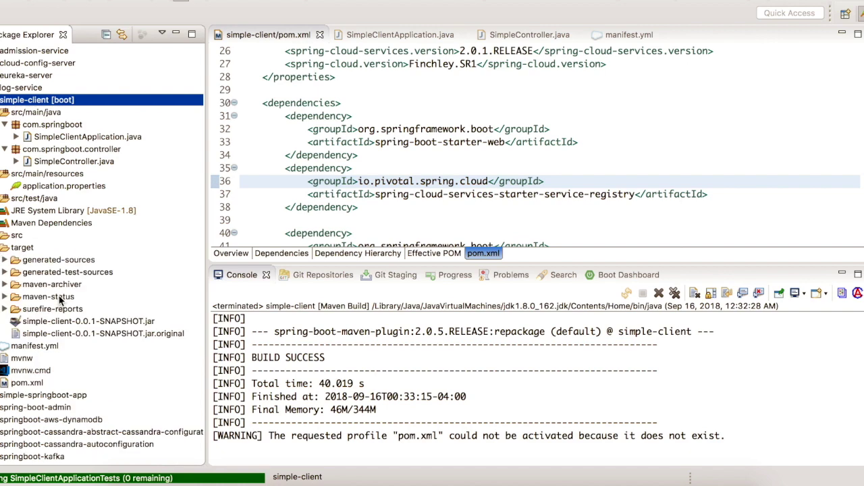
Copy the full file name of simple-client-0.0.1-SNAPSHOT.jar in the target folder without renaming the file
click(81, 322)
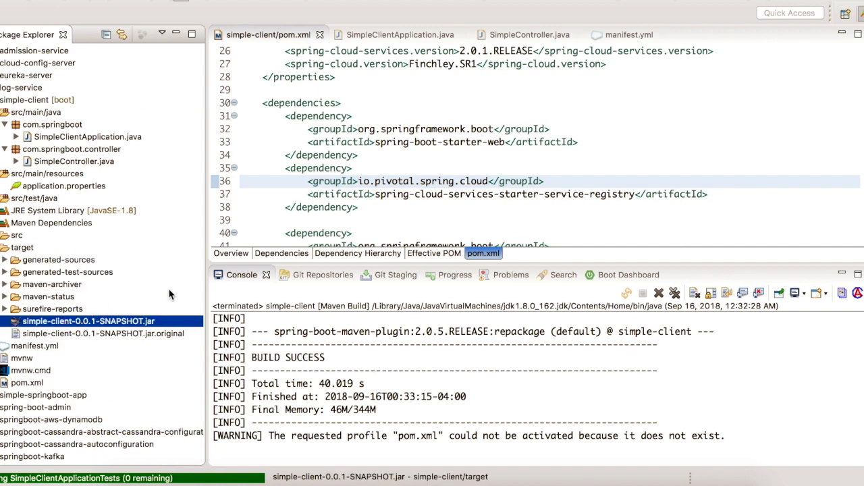
right_click(81, 326)
mouse_move(231, 201)
click(288, 203)
click(471, 184)
key(super+a)
key(super+c)
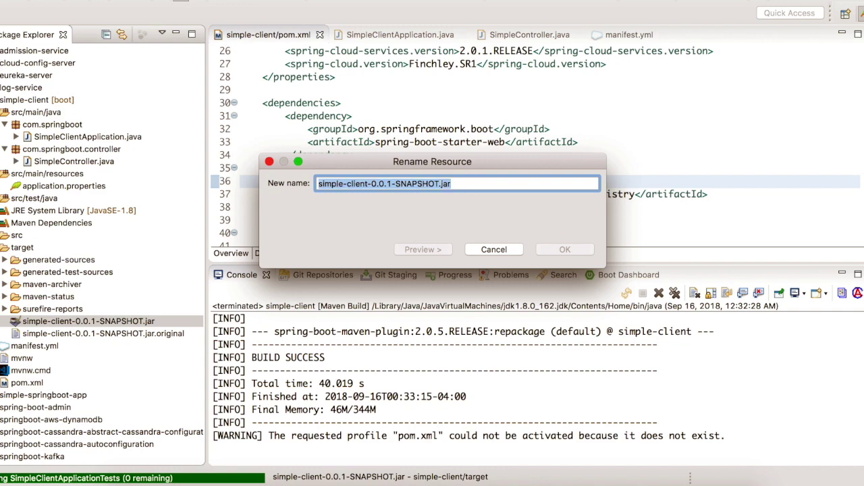
click(511, 250)
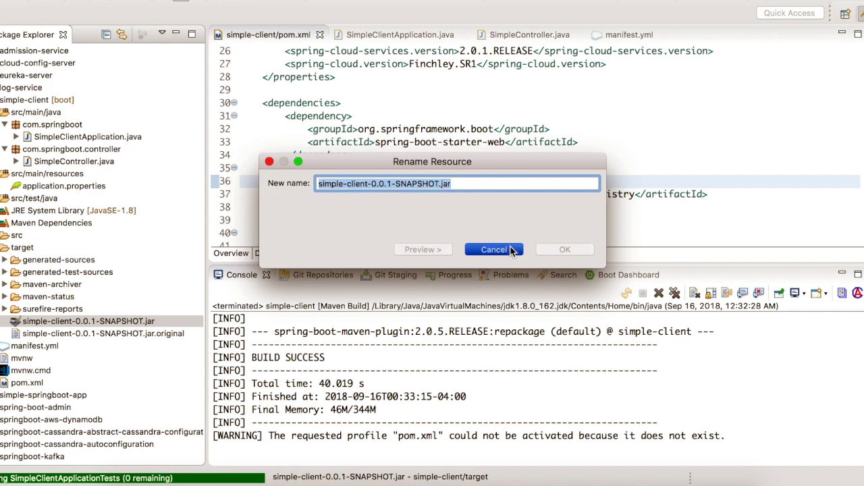
Complete the path in manifest.yml as target/simple-client-0.0.1-SNAPSHOT.jar and save the file
click(608, 36)
key(super+v)
key(super+s)
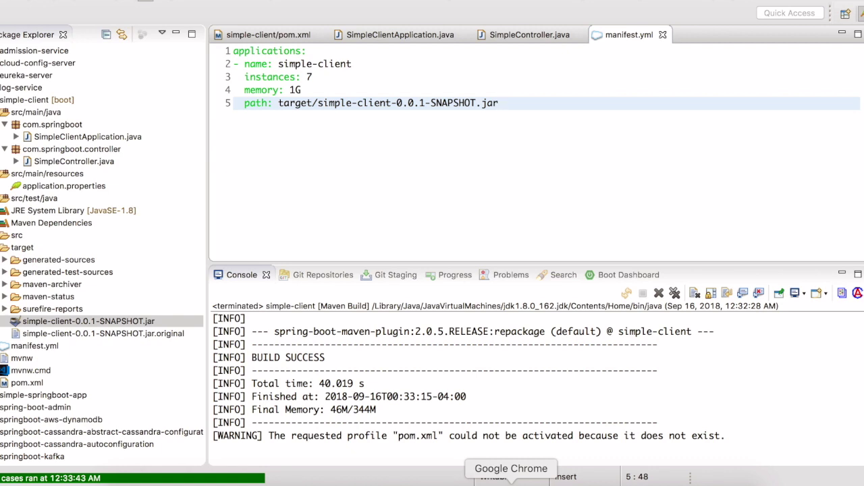
Switch to Chrome, open the management dashboard of the service-registry instance and review its registered apps, system status and general info
click(511, 481)
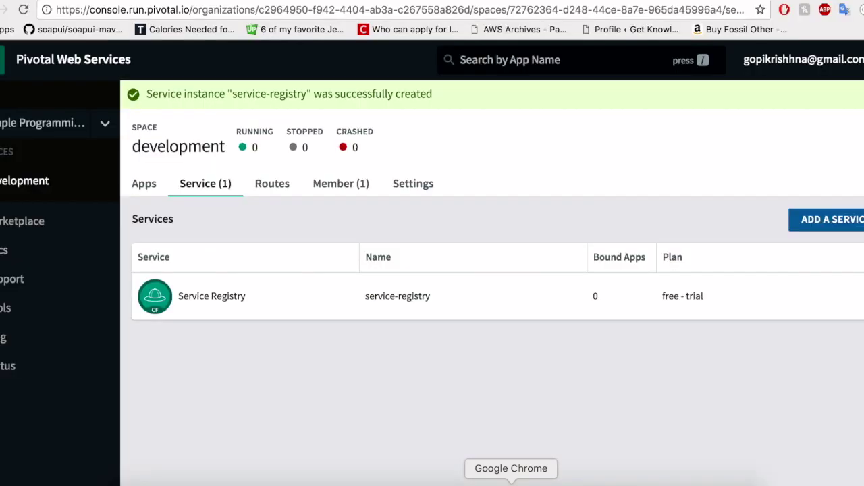
click(213, 297)
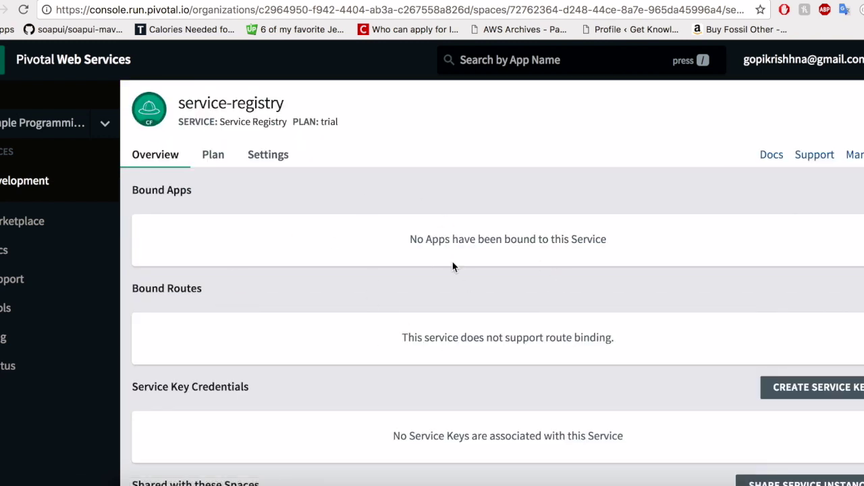
click(854, 155)
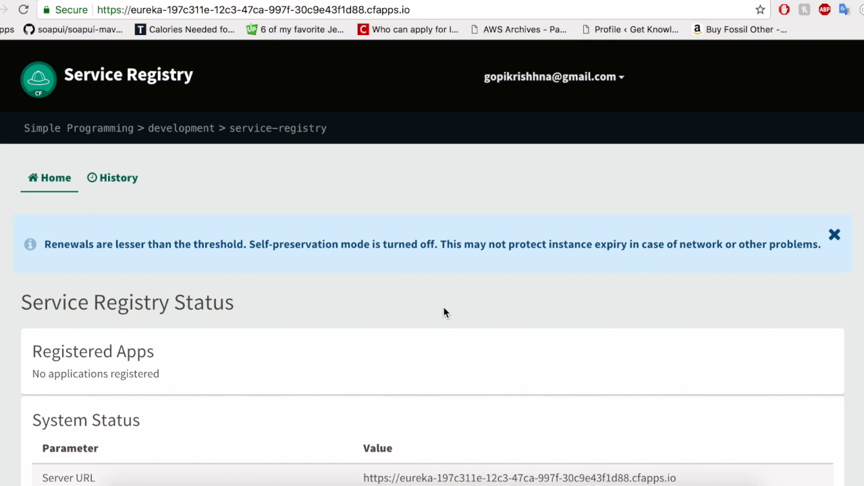
scroll(444, 312, down, 5)
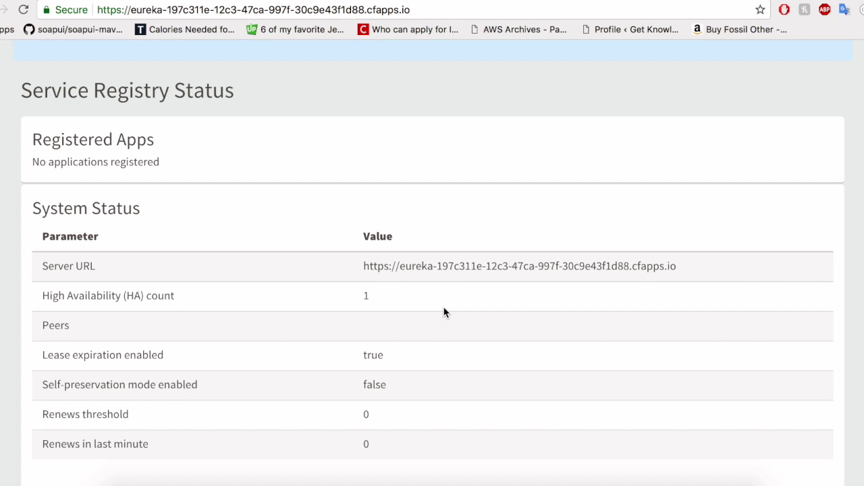
scroll(444, 312, down, 9)
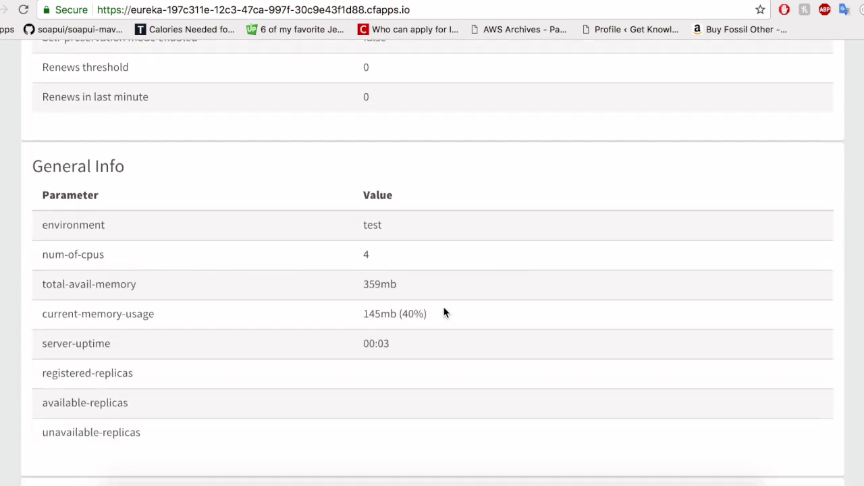
scroll(444, 312, up, 11)
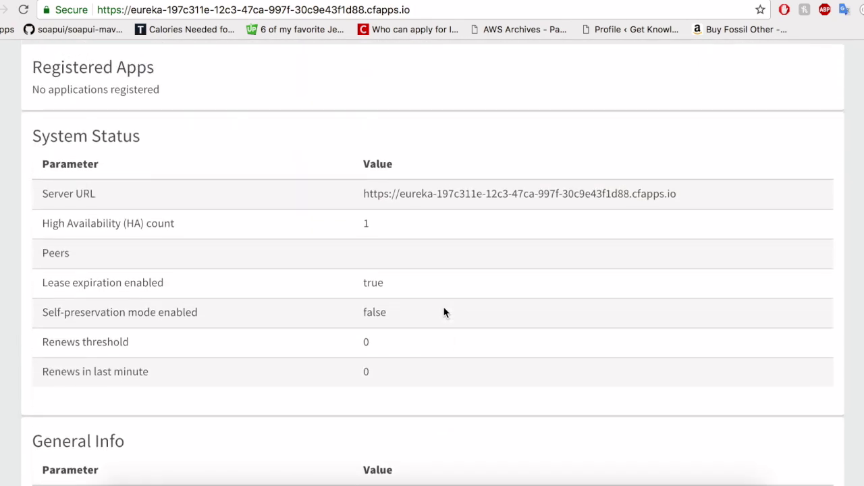
scroll(444, 311, up, 1)
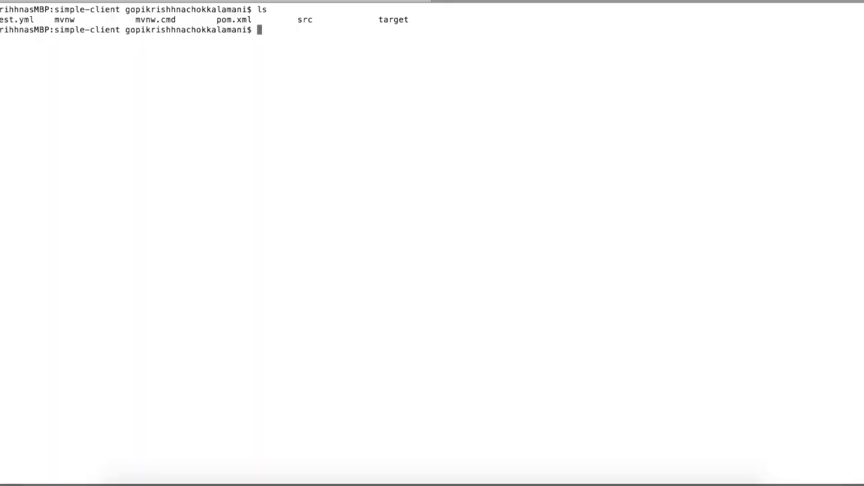
Switch to the terminal and deploy the application from the simple-client directory with cf push
text(cf push)
key(Return)
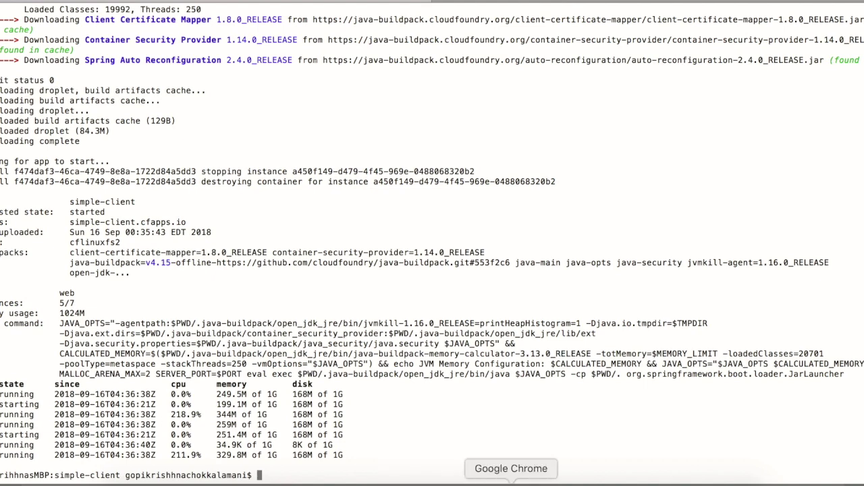
Switch to Chrome, review the simple-client app's instances in the development space, and check the registered apps on the Service Registry dashboard
click(511, 481)
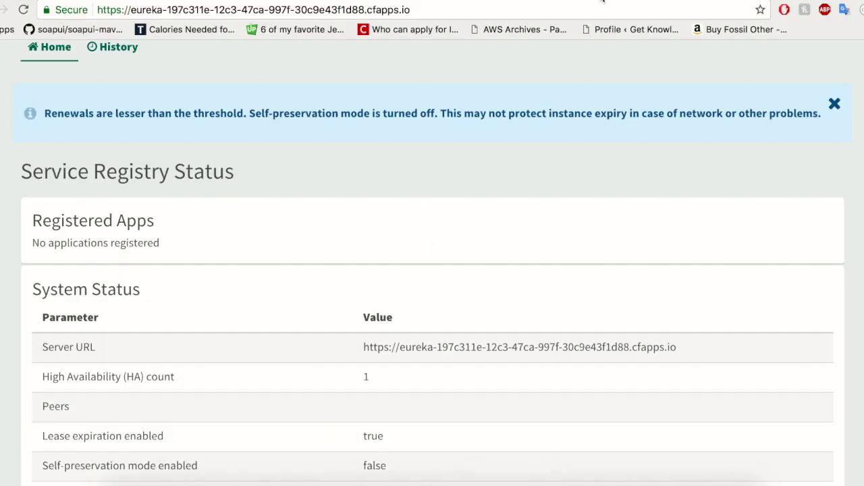
click(602, 1)
click(27, 180)
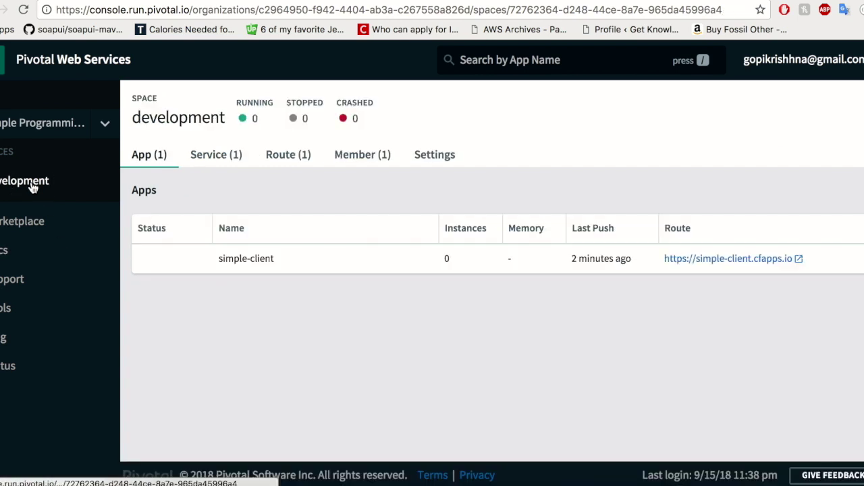
click(247, 259)
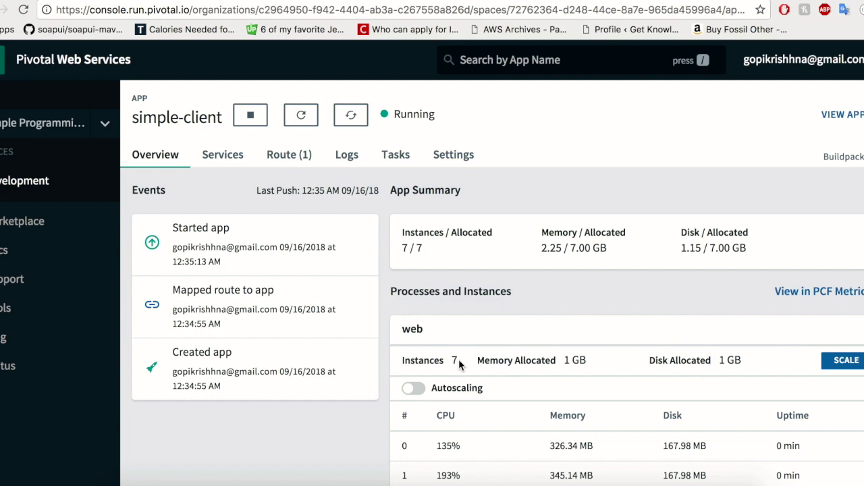
scroll(459, 363, down, 3)
scroll(458, 365, down, 1)
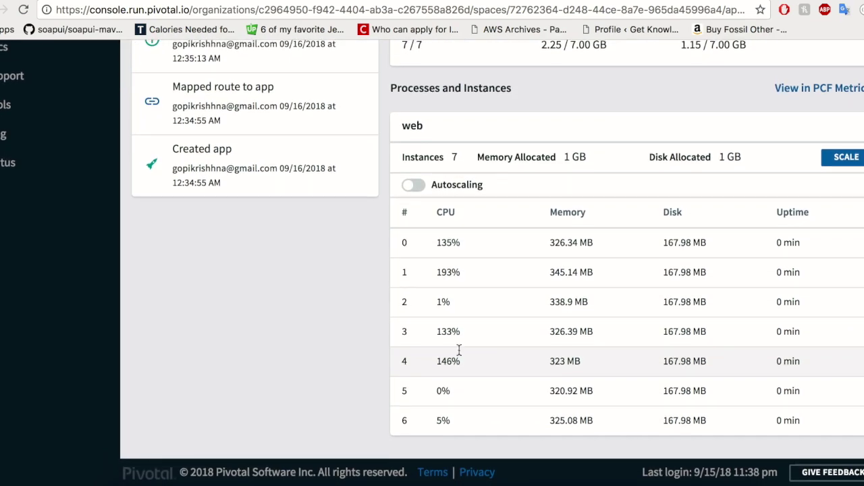
scroll(449, 363, up, 2)
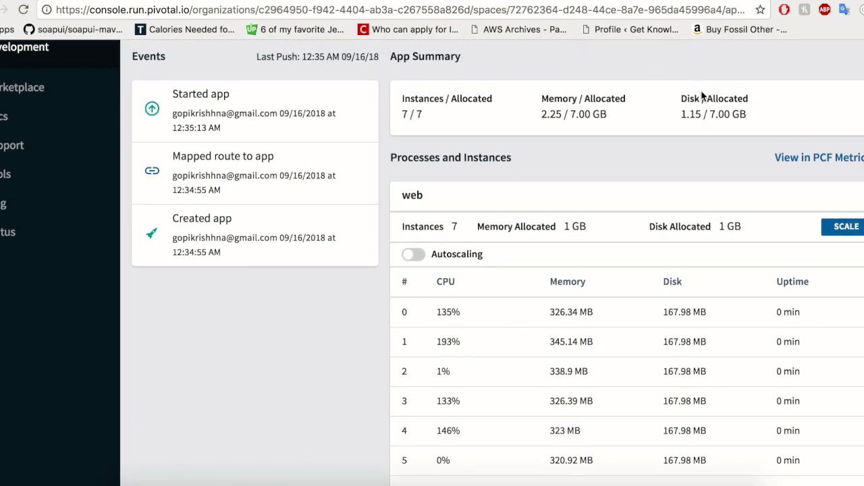
click(675, 2)
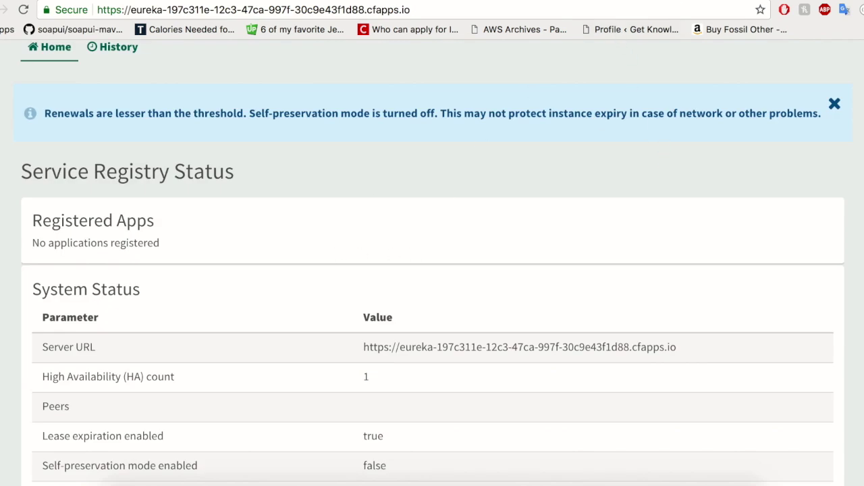
Return to the Pivotal Web Services console and open the bound services of the simple-client app in the development space
key(ctrl+shift+Tab)
scroll(65, 163, up, 3)
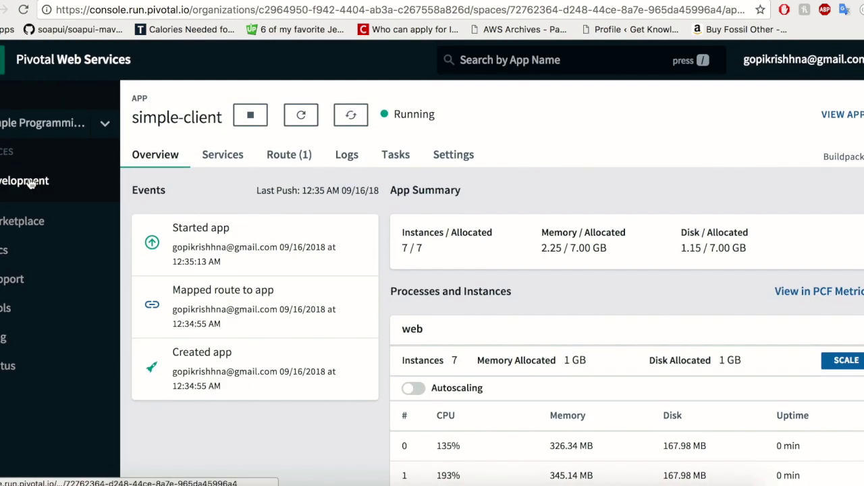
click(30, 183)
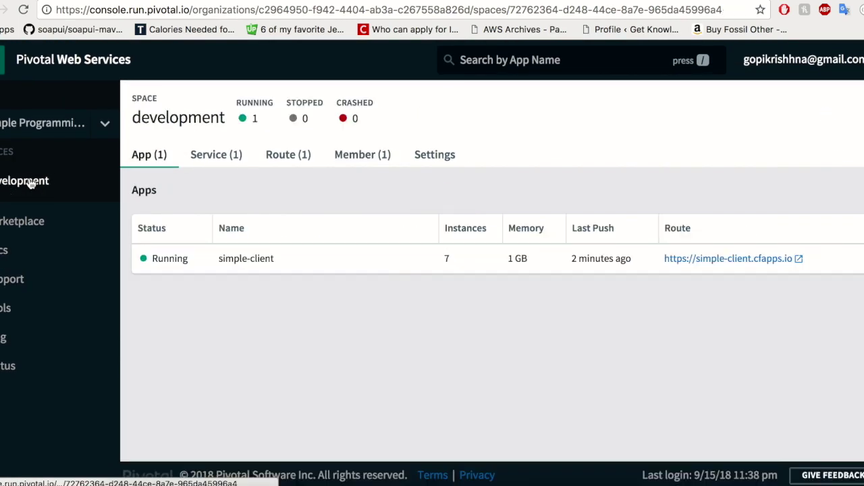
click(270, 267)
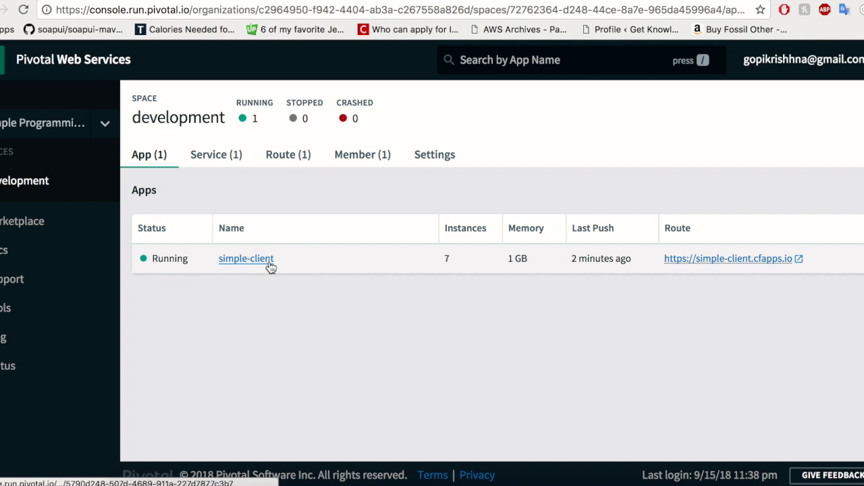
click(230, 165)
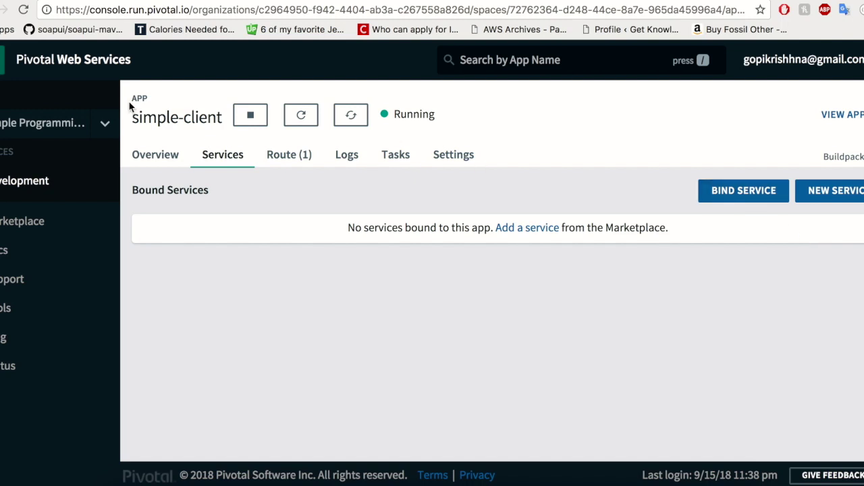
Bind the service-registry instance to simple-client without a binding name or parameters, and restage the app
click(735, 192)
click(676, 177)
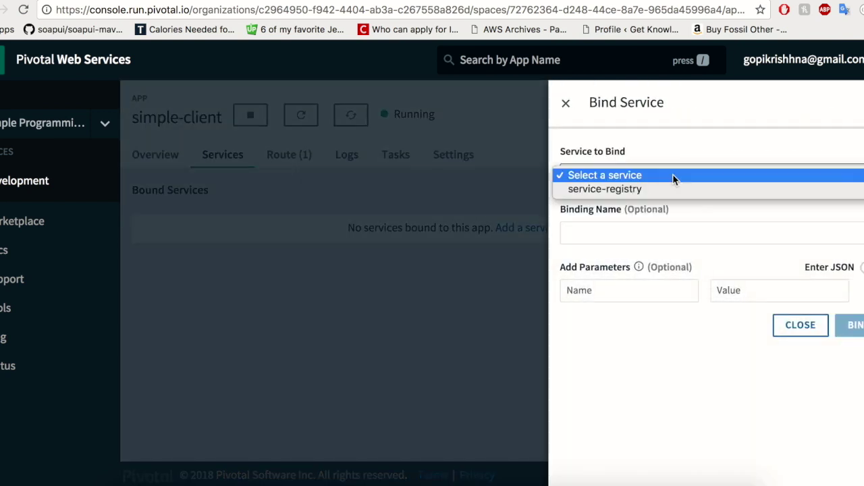
click(657, 190)
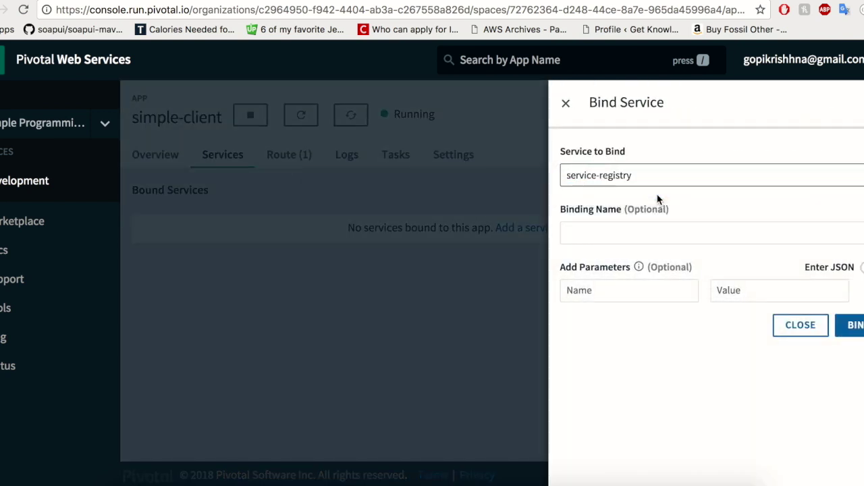
click(854, 325)
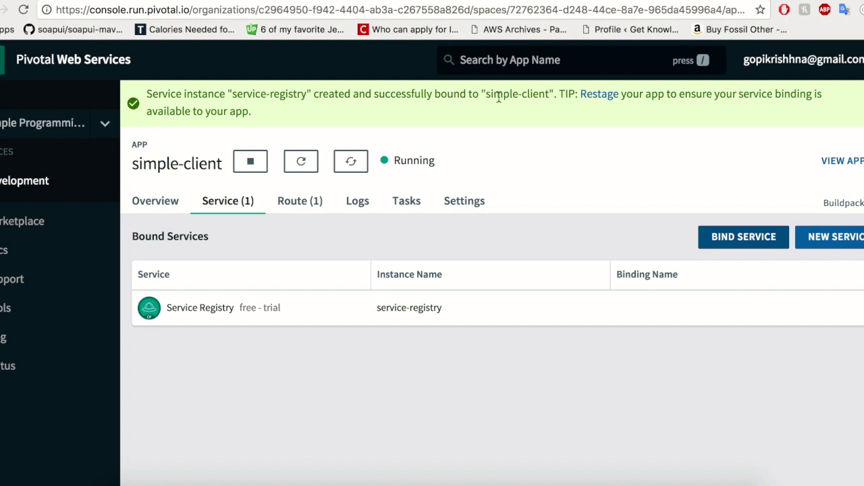
click(601, 94)
click(642, 213)
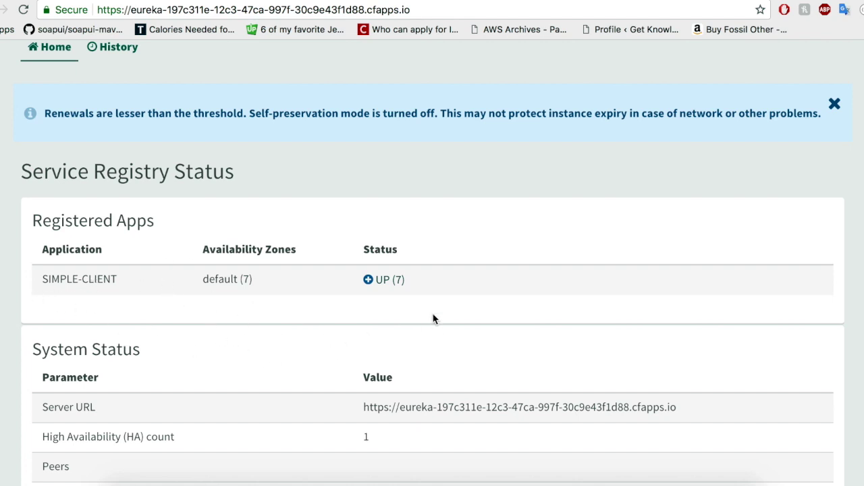
click(368, 281)
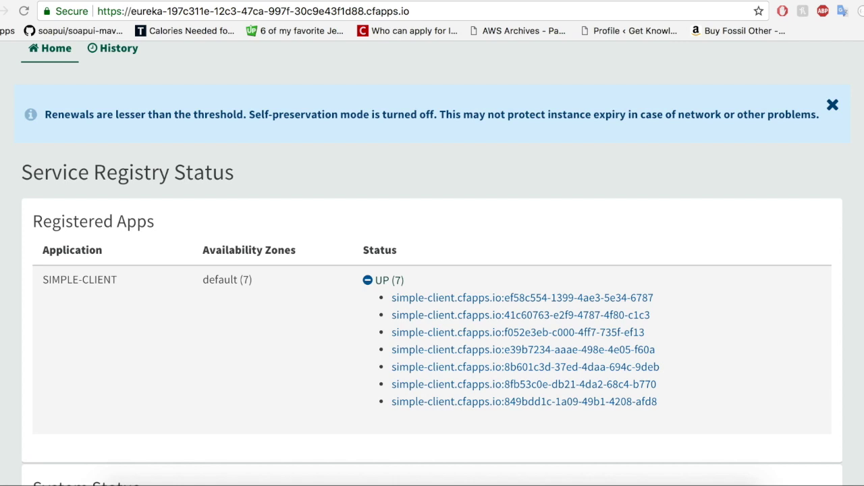
key(ctrl+Tab)
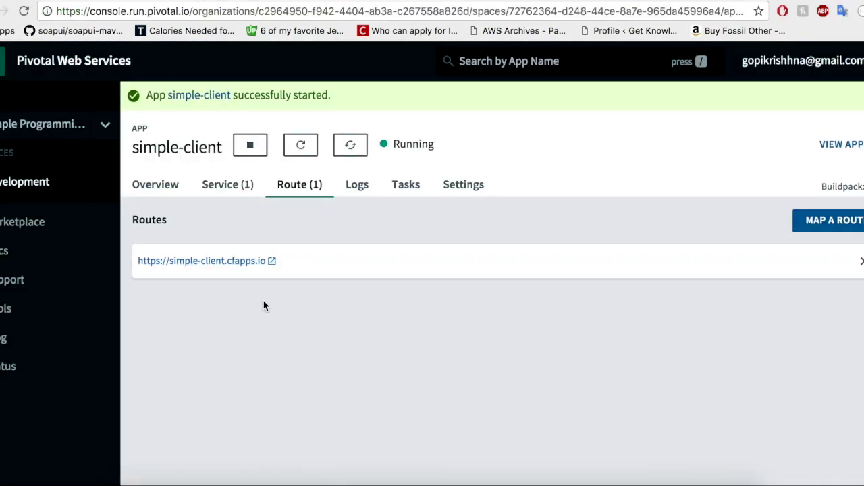
click(235, 265)
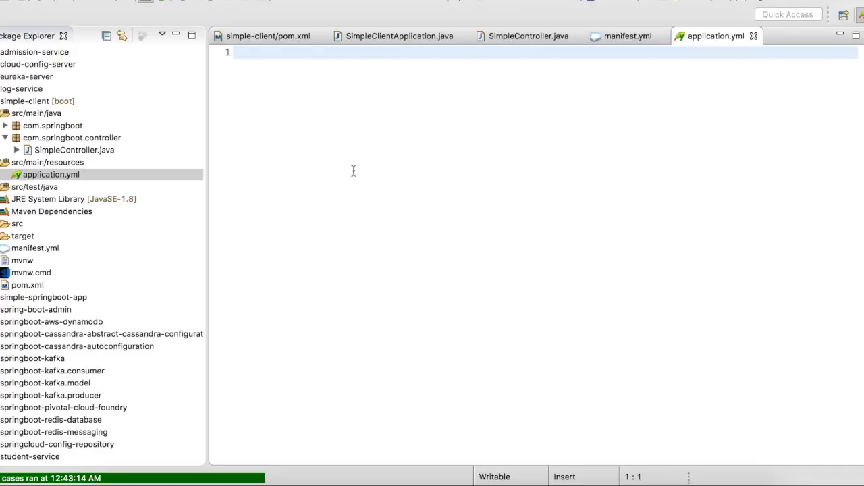
Try to disable basic security by adding security, basic, enabled: false as nested keys in application.yml, and save the file
text(security:)
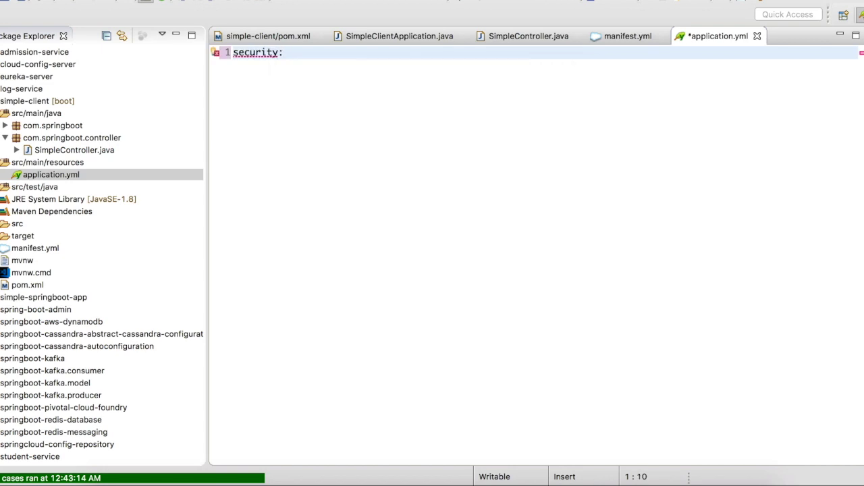
key(Return)
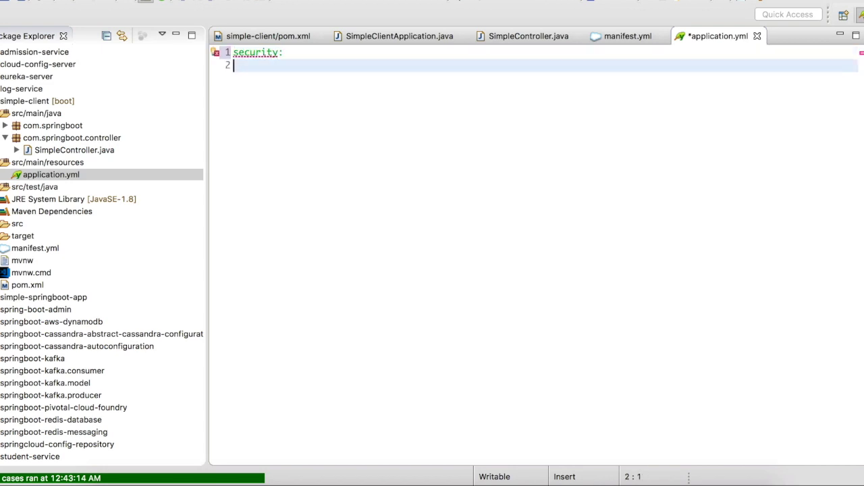
text(basic:)
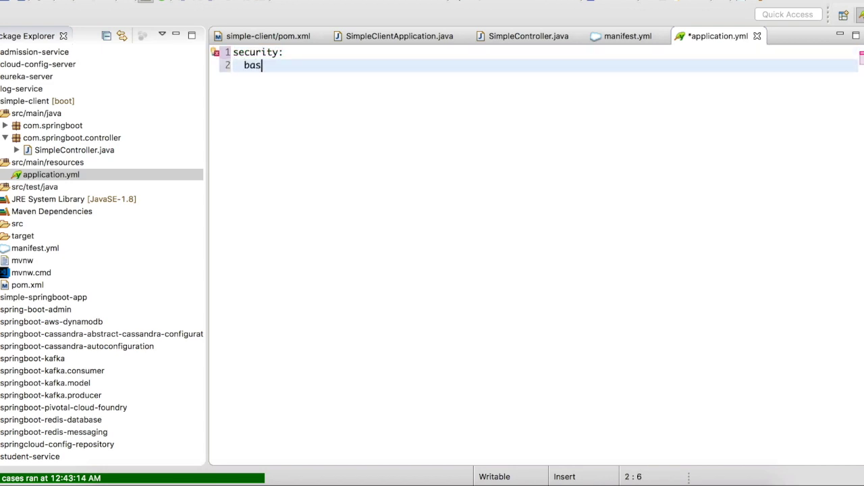
key(Return)
text(enab)
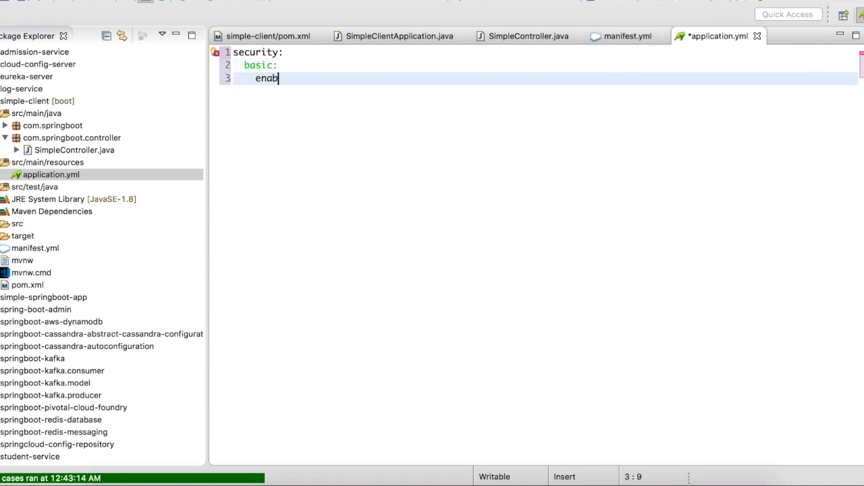
text(led: false)
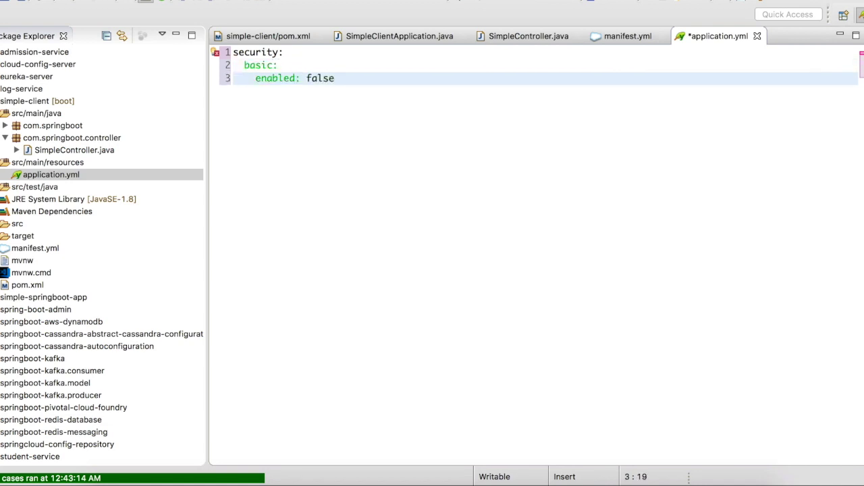
key(ctrl+s)
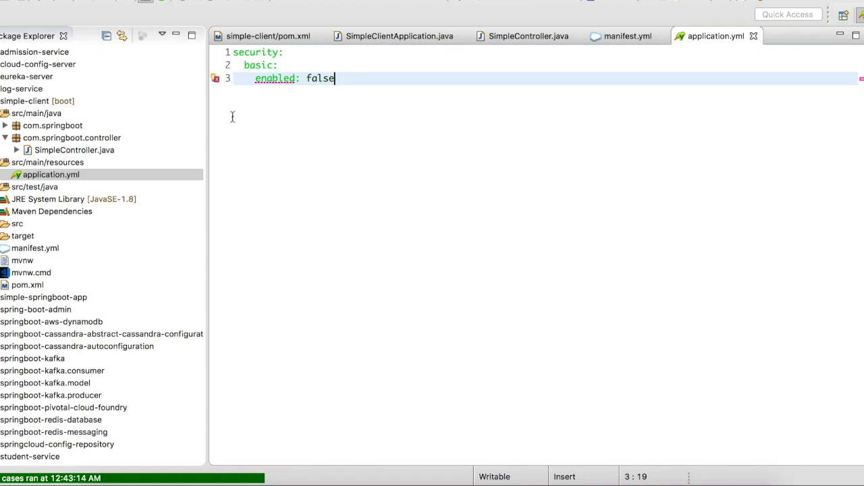
Remove the whole security block from application.yml and save the file
mouse_move(216, 82)
key(super+a)
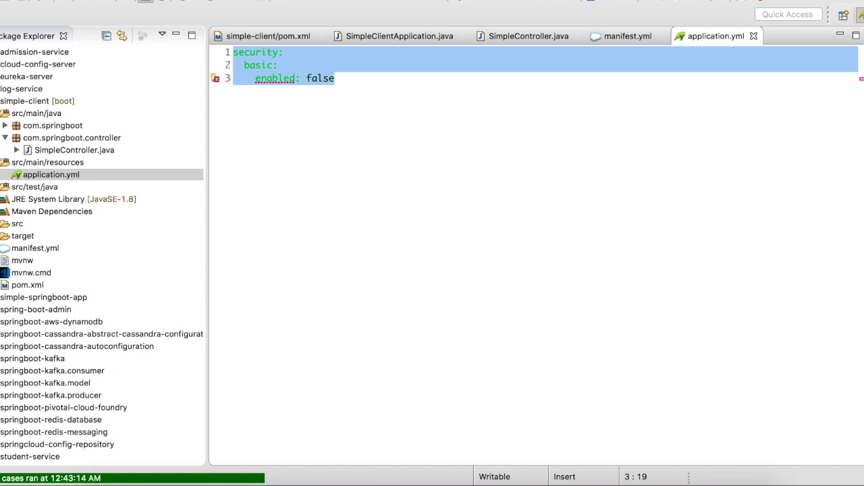
key(BackSpace)
key(super+s)
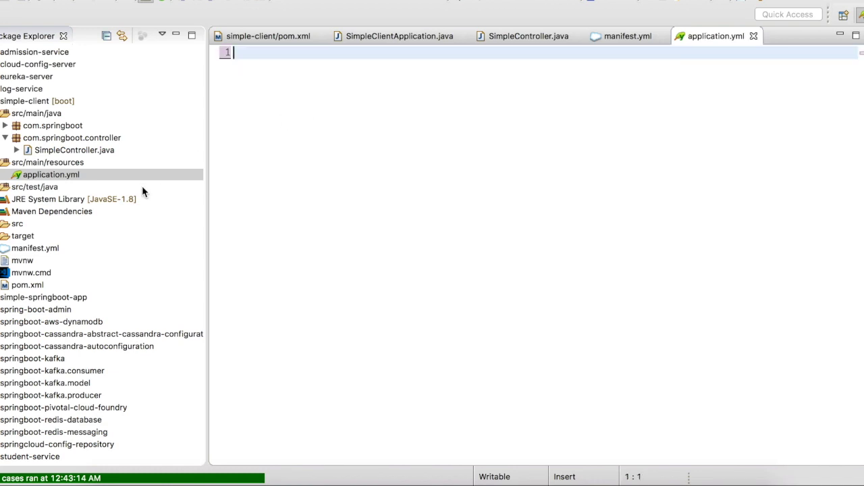
Create a new Java package named com.springboot.config in src/main/java of the simple-client project
click(73, 138)
click(60, 126)
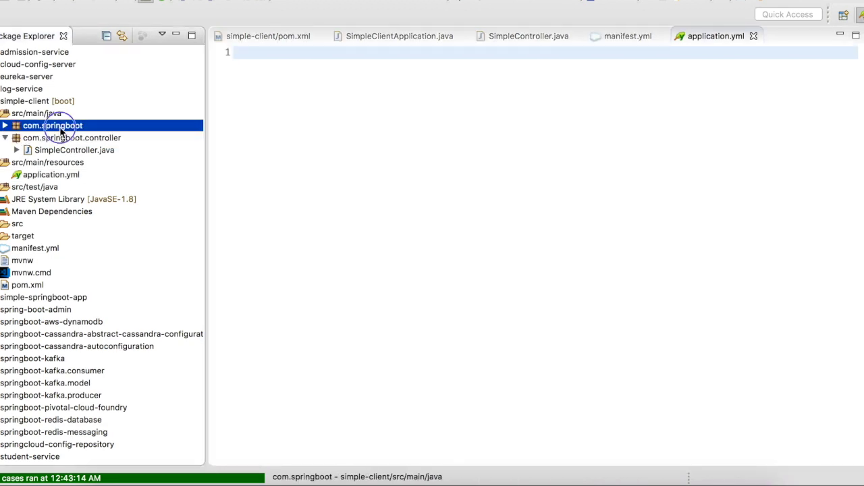
right_click(59, 126)
mouse_move(108, 2)
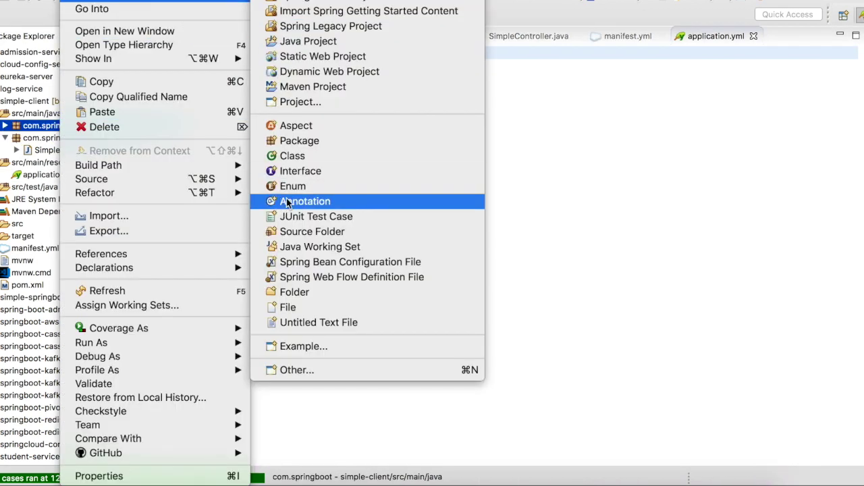
click(303, 138)
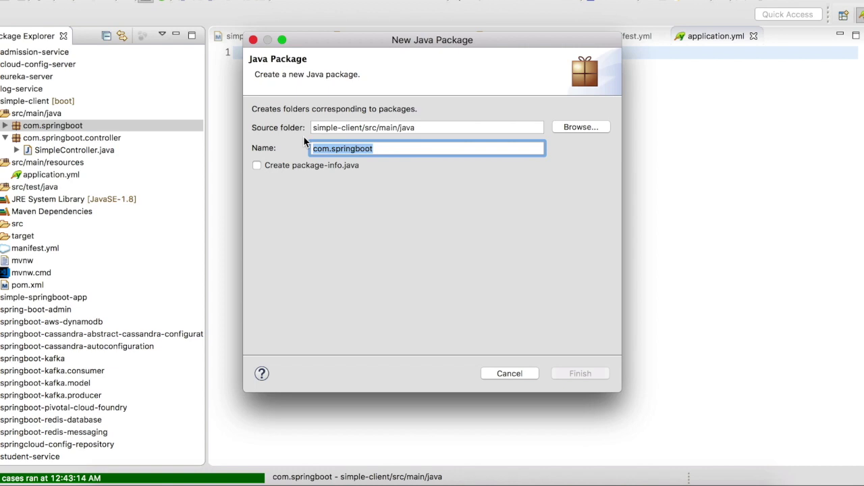
text(.config)
key(Return)
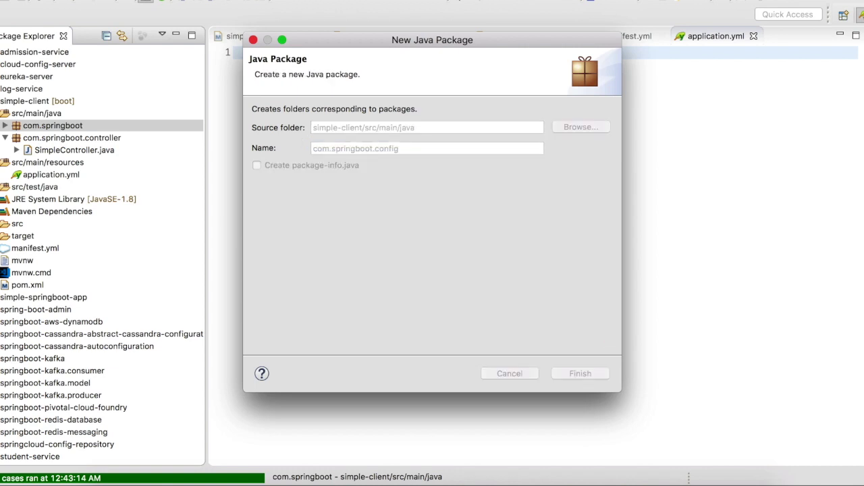
Create a public Java class named SimpleConfig in the com.springboot.config package
right_click(80, 138)
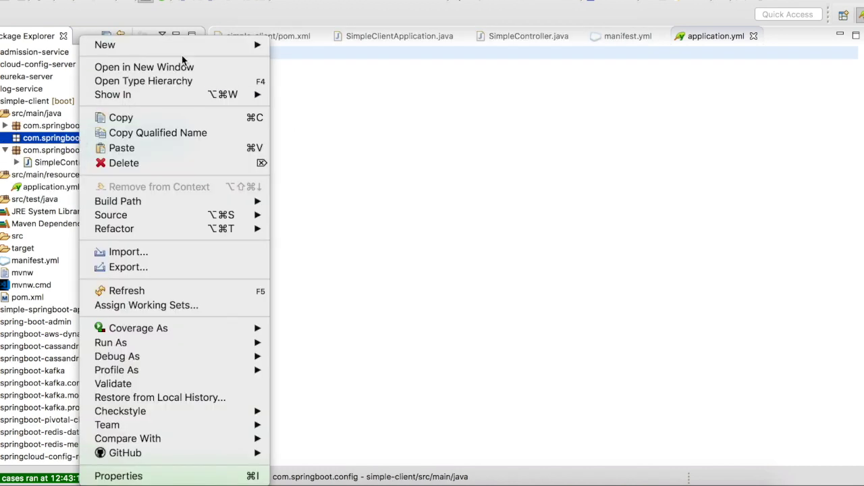
mouse_move(190, 47)
click(316, 205)
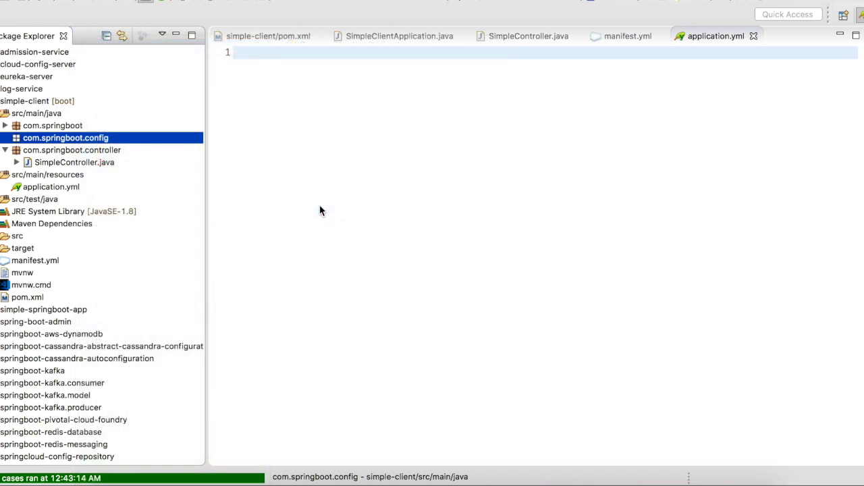
text(Simple)
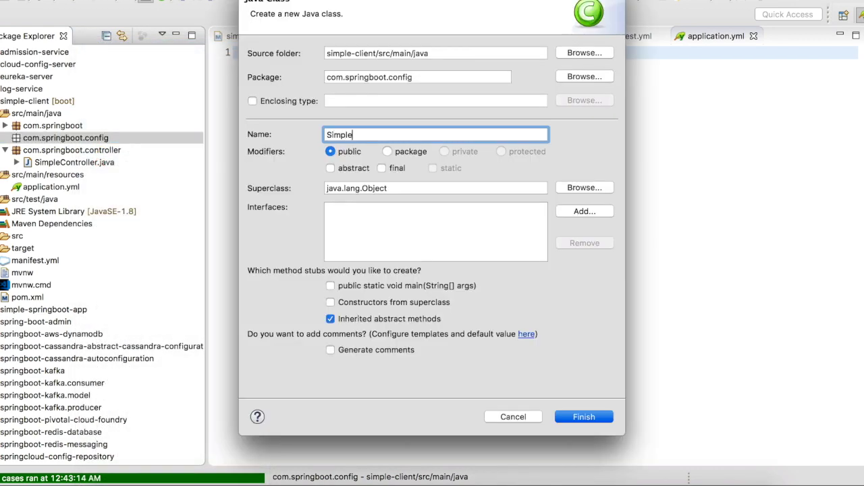
text(Config)
key(Return)
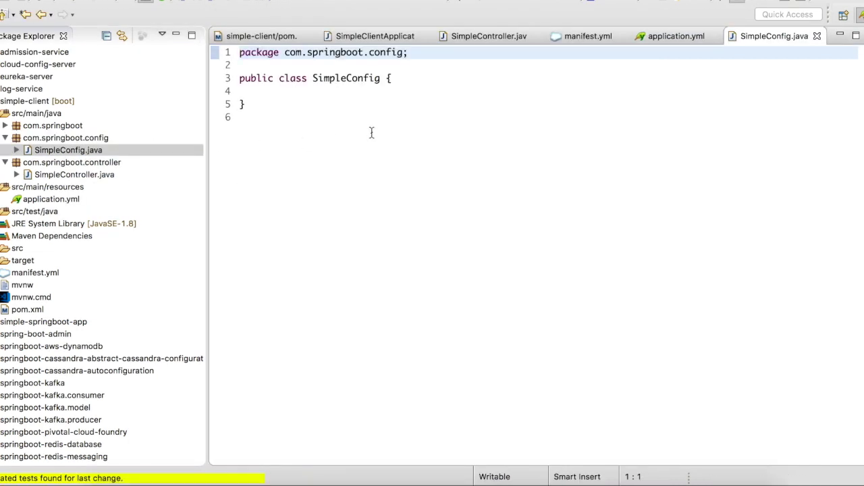